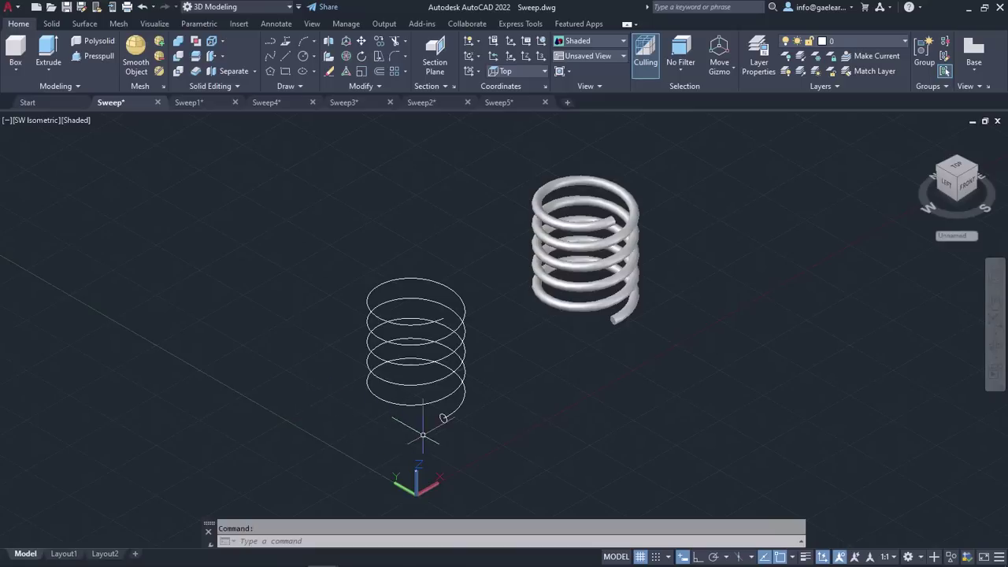
Run SWEEP with the small circle as profile and the helix as path, then switch to Sweep1
{"action": "mouse_move", "coordinate": [443, 418]}
{"action": "mouse_move", "coordinate": [455, 391]}
{"action": "left_click", "coordinate": [60, 66]}
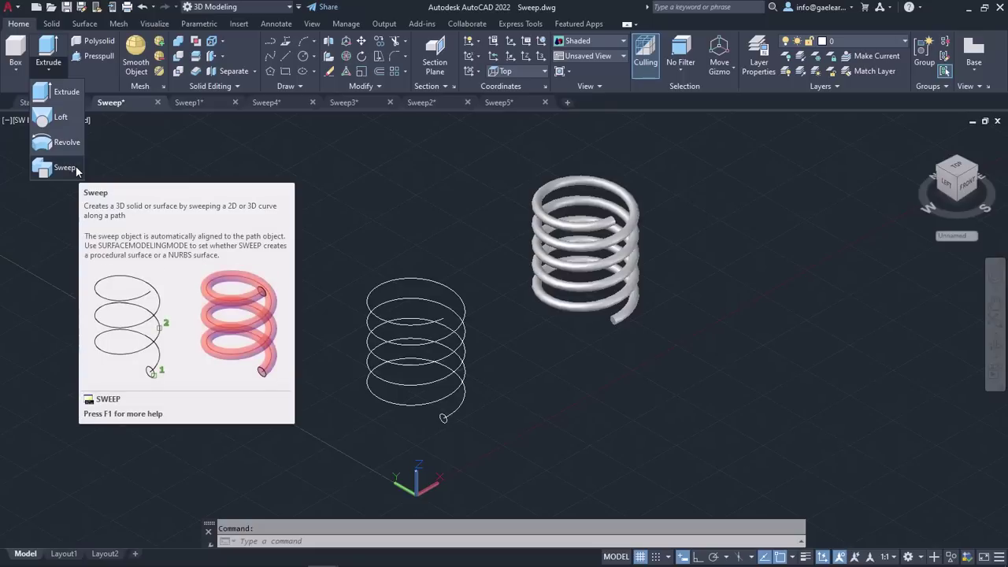
{"action": "left_click", "coordinate": [152, 168]}
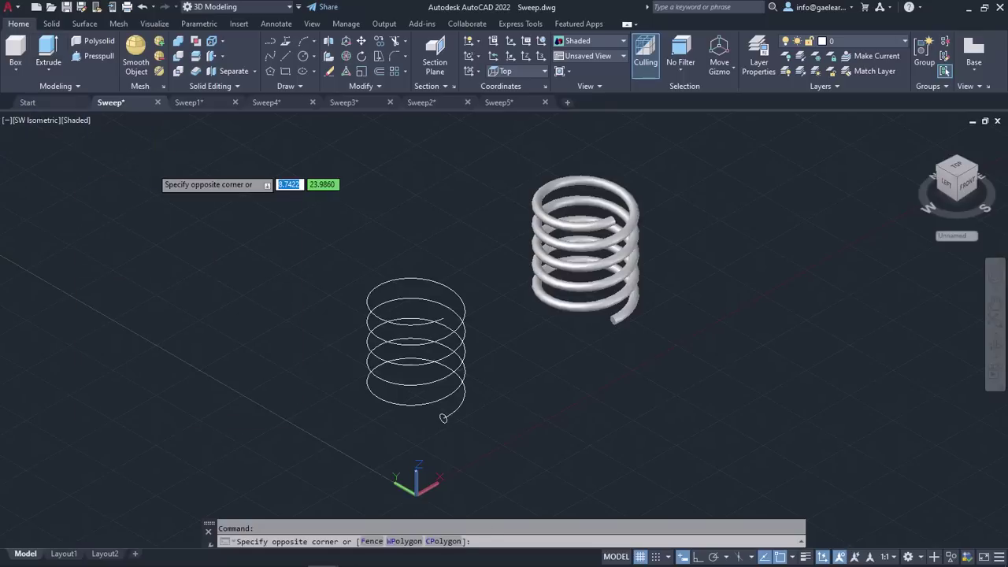
{"action": "type", "text": "SWEEP"}
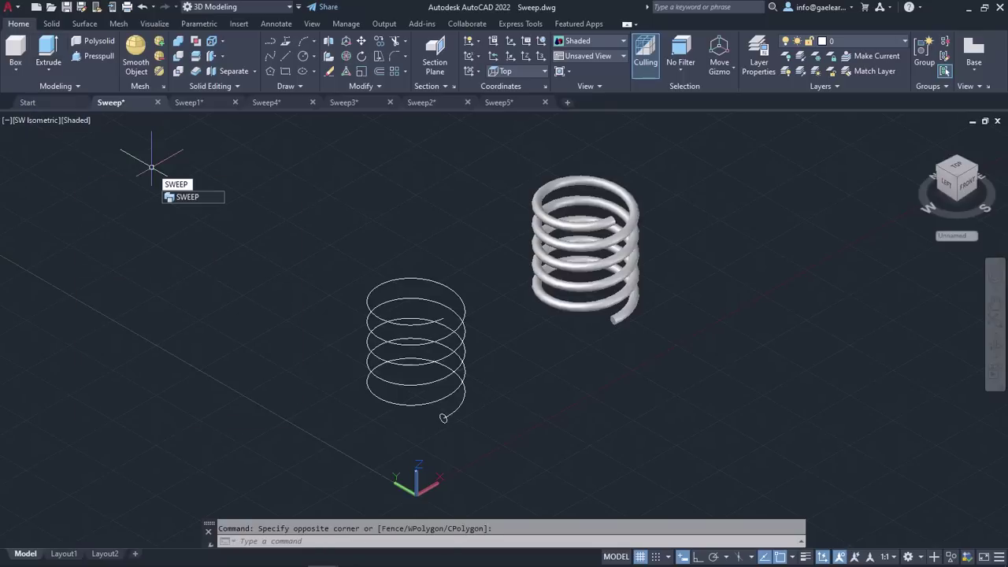
{"action": "key", "text": "Return"}
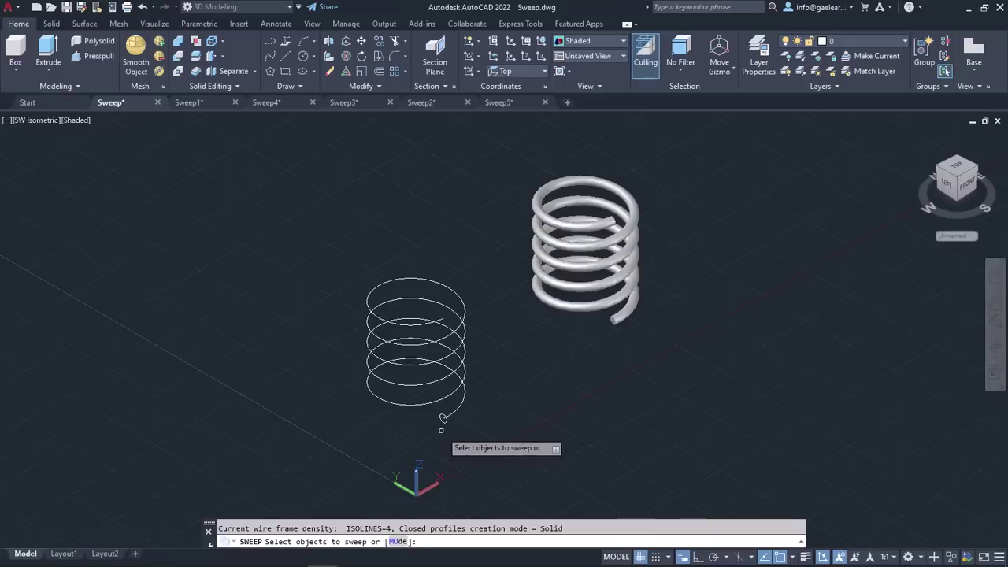
{"action": "left_click", "coordinate": [444, 418]}
{"action": "key", "text": "Return"}
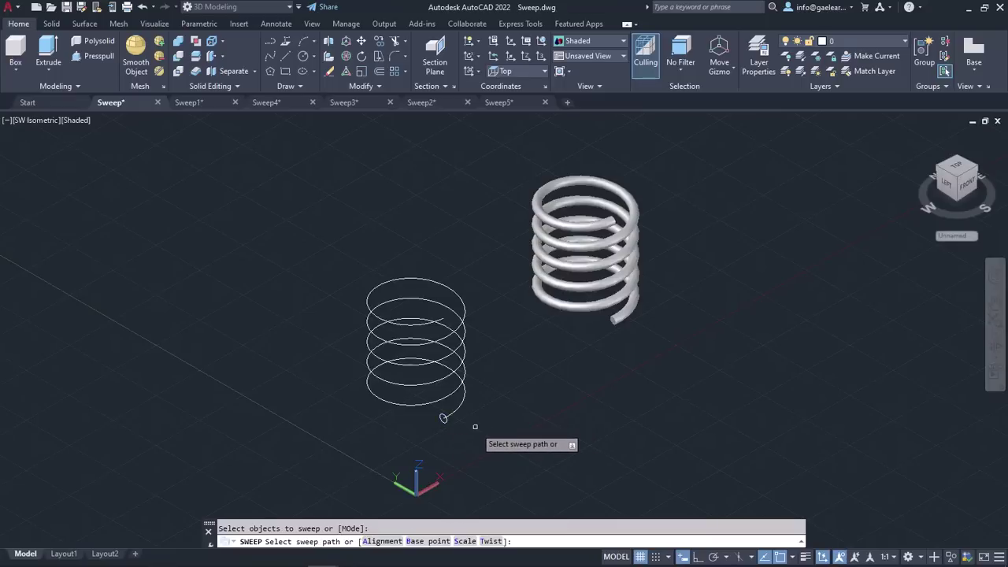
{"action": "left_click", "coordinate": [440, 381]}
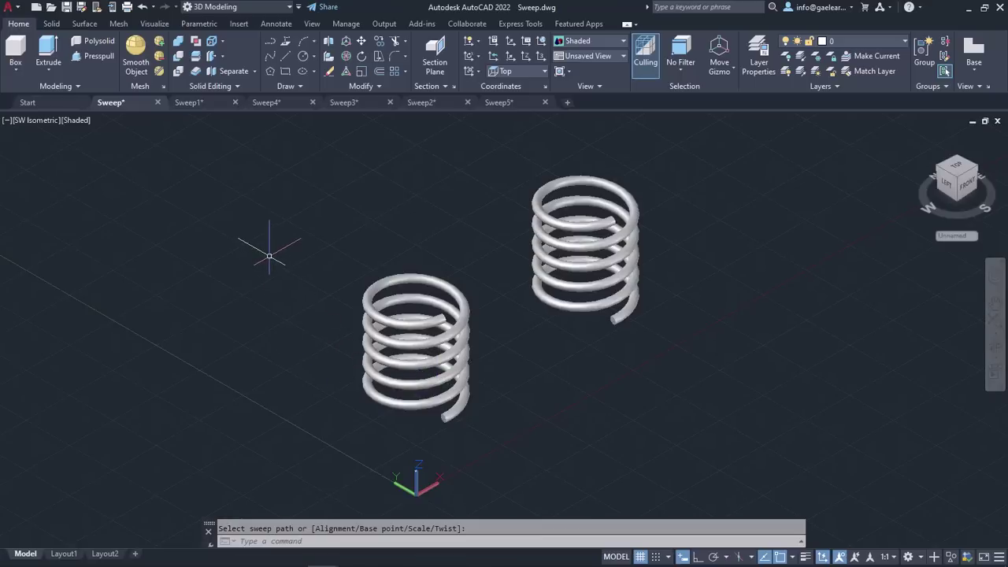
{"action": "left_click", "coordinate": [210, 103]}
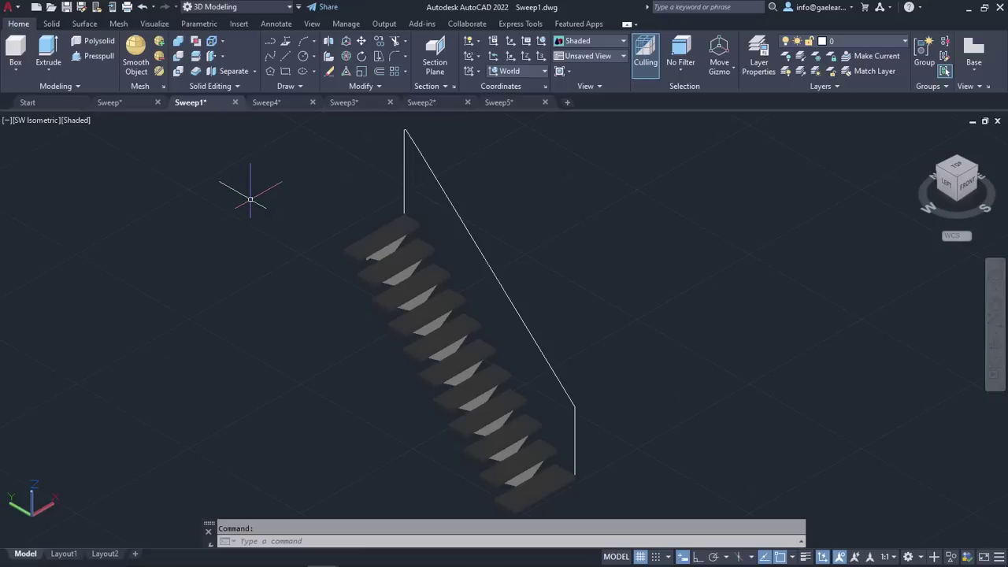
Draw a small rectangle starting at the lower endpoint of the handrail path line
{"action": "left_click", "coordinate": [285, 71]}
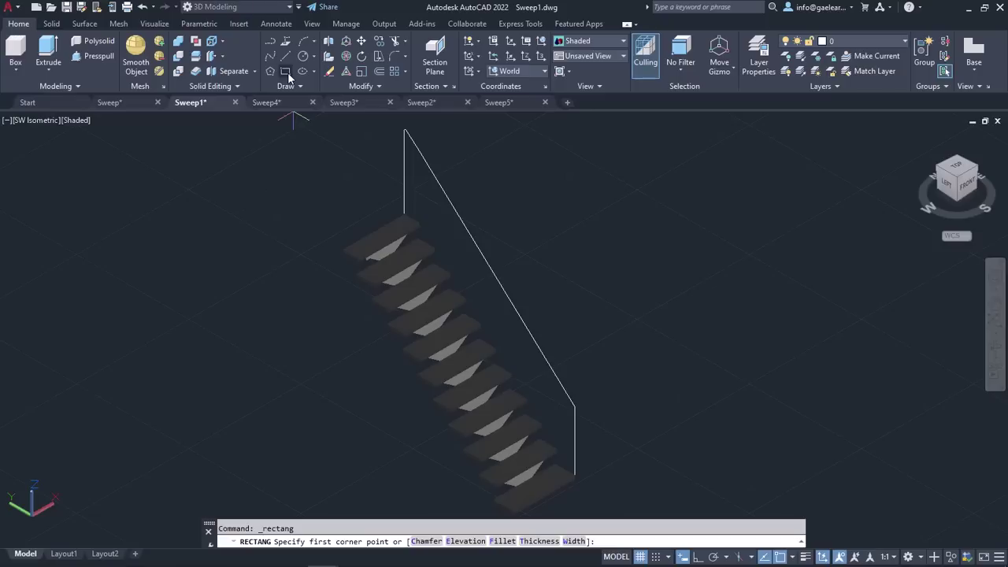
{"action": "scroll", "coordinate": [580, 476], "scroll_direction": "up", "scroll_amount": 3}
{"action": "left_click", "coordinate": [569, 472]}
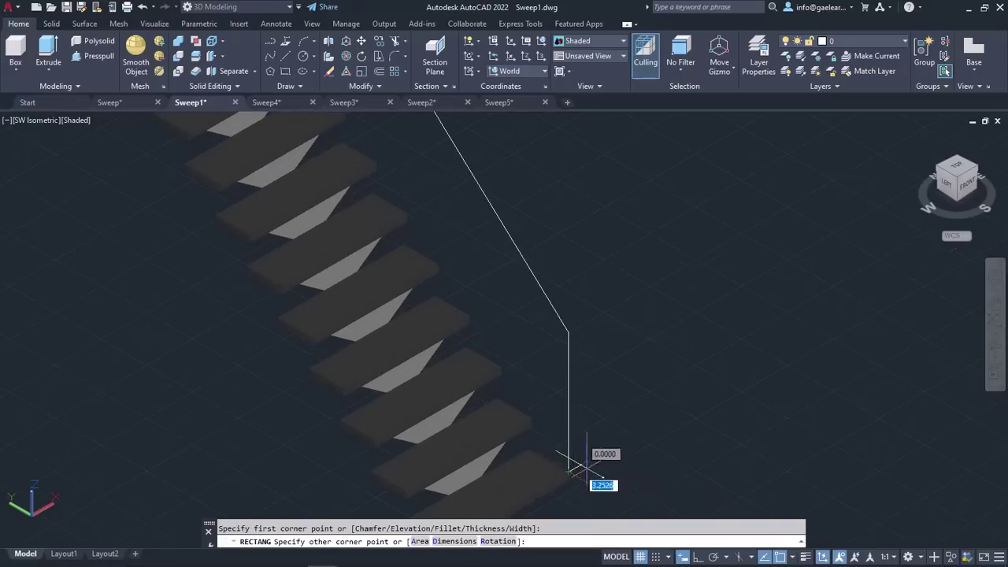
{"action": "scroll", "coordinate": [580, 470], "scroll_direction": "up", "scroll_amount": 2}
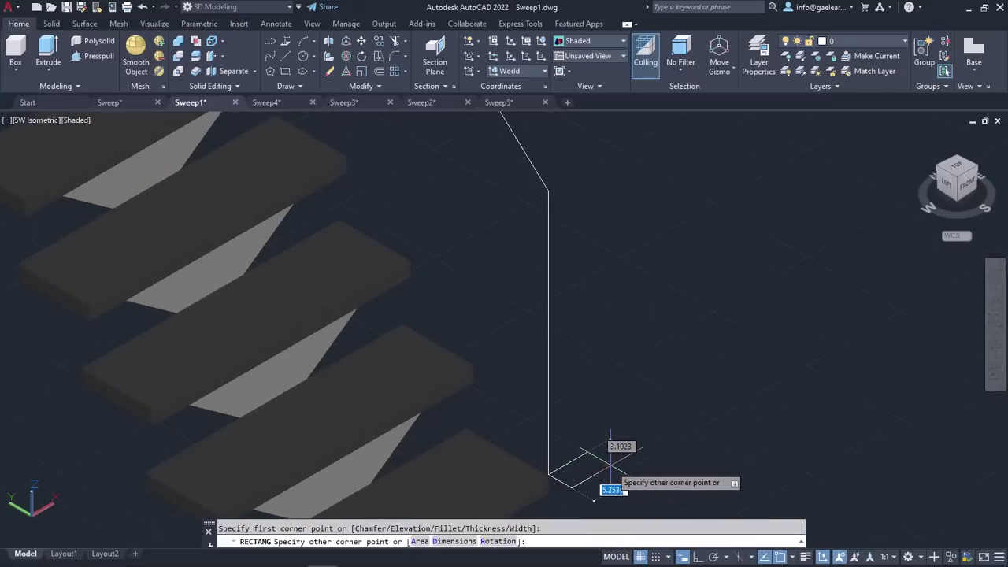
{"action": "left_click", "coordinate": [610, 469]}
{"action": "scroll", "coordinate": [635, 422], "scroll_direction": "down", "scroll_amount": 5}
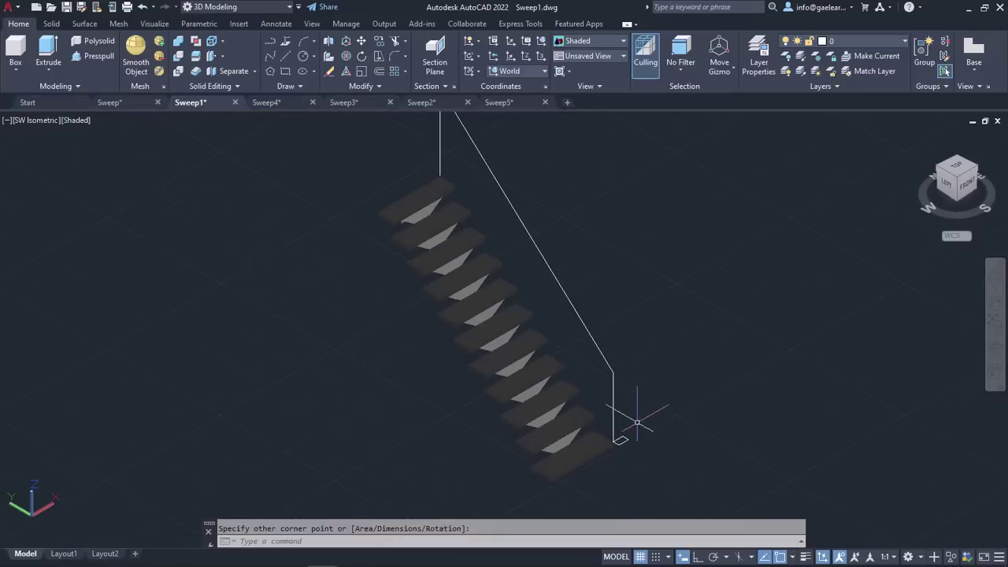
{"action": "middle_click_drag", "start_coordinate": [638, 370], "coordinate": [646, 384]}
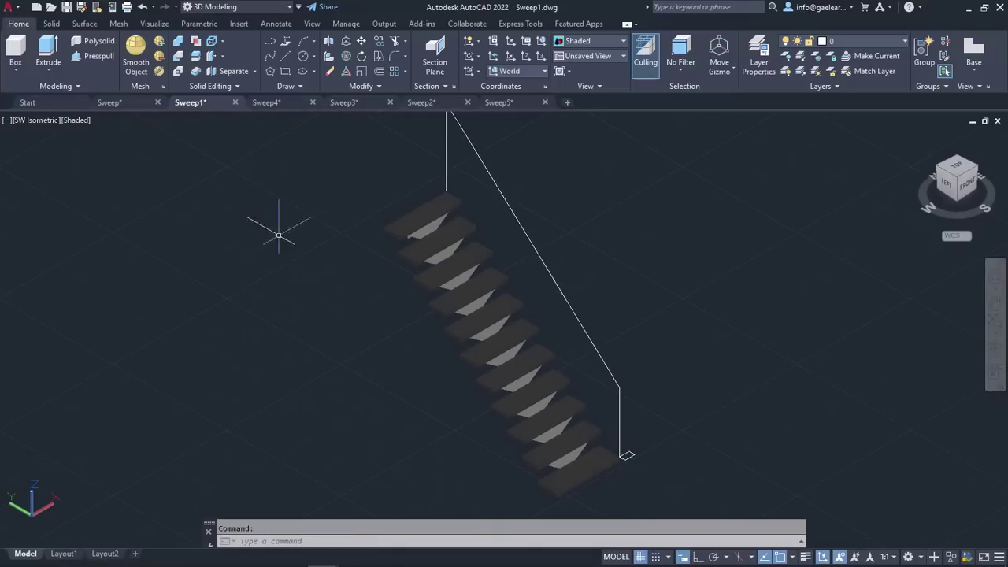
{"action": "left_click", "coordinate": [53, 72]}
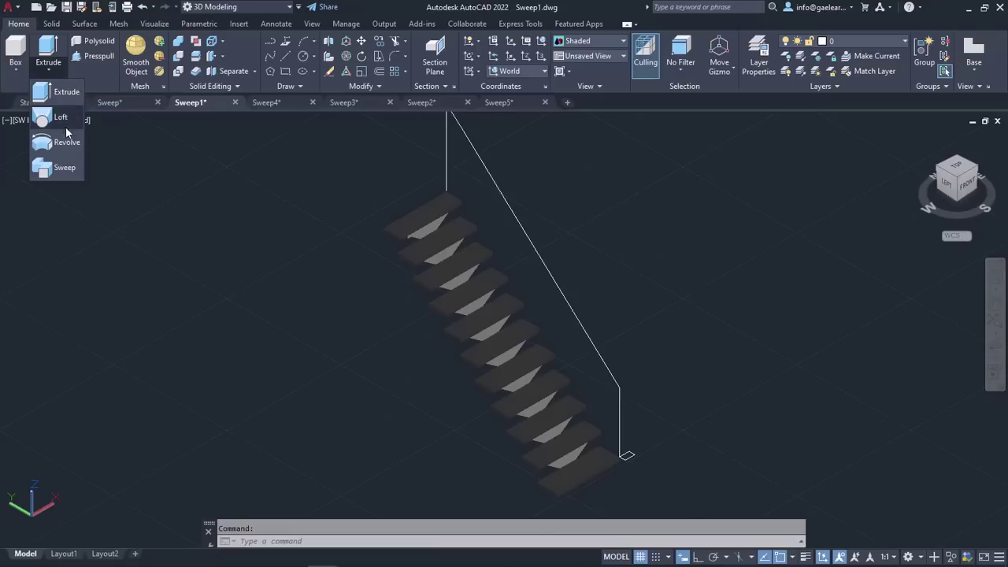
Sweep the small rectangle along the railing line into a solid handrail, then switch to Sweep4
{"action": "left_click", "coordinate": [66, 168]}
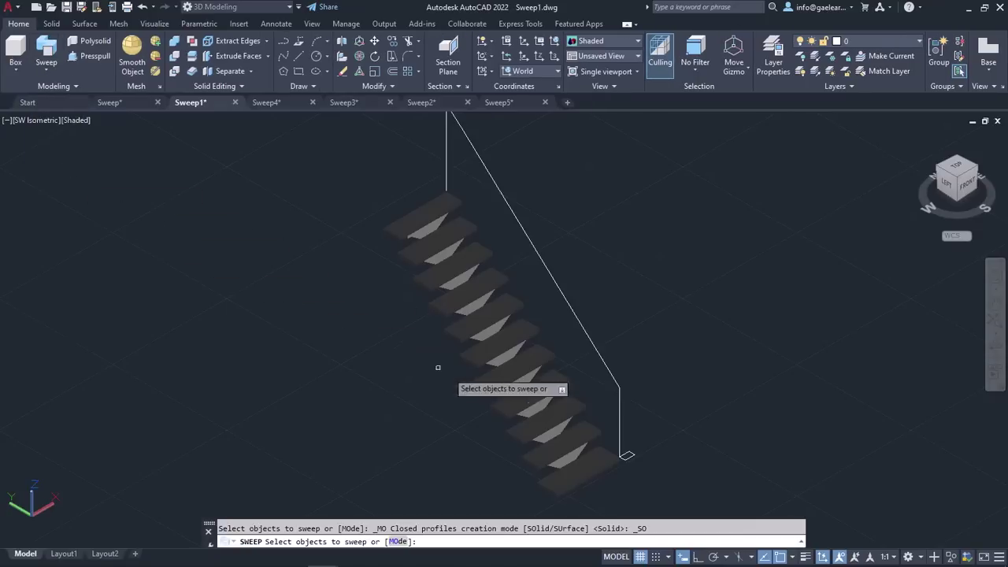
{"action": "left_click", "coordinate": [626, 455]}
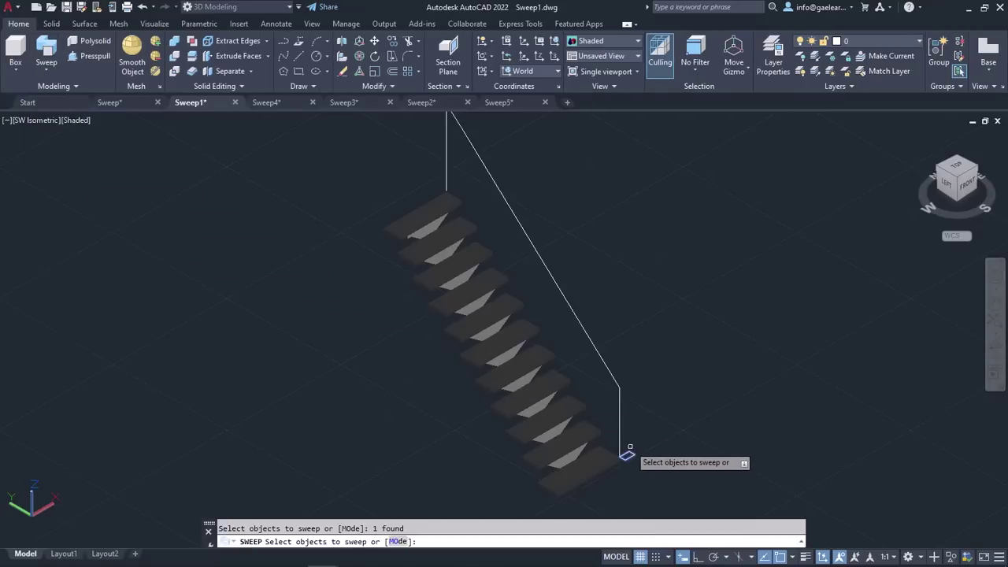
{"action": "key", "text": "Return"}
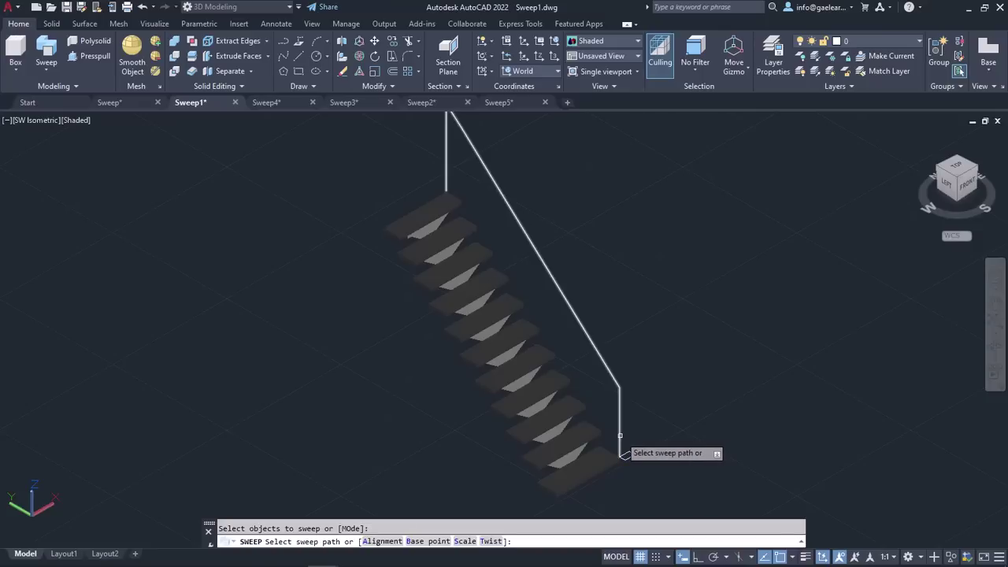
{"action": "left_click", "coordinate": [619, 435]}
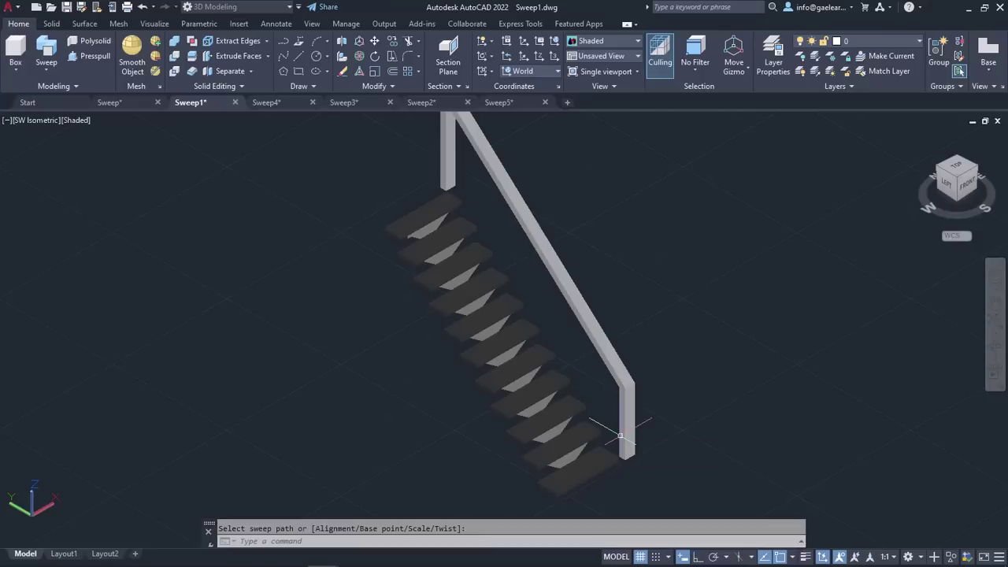
{"action": "middle_click_drag", "start_coordinate": [596, 281], "coordinate": [608, 308]}
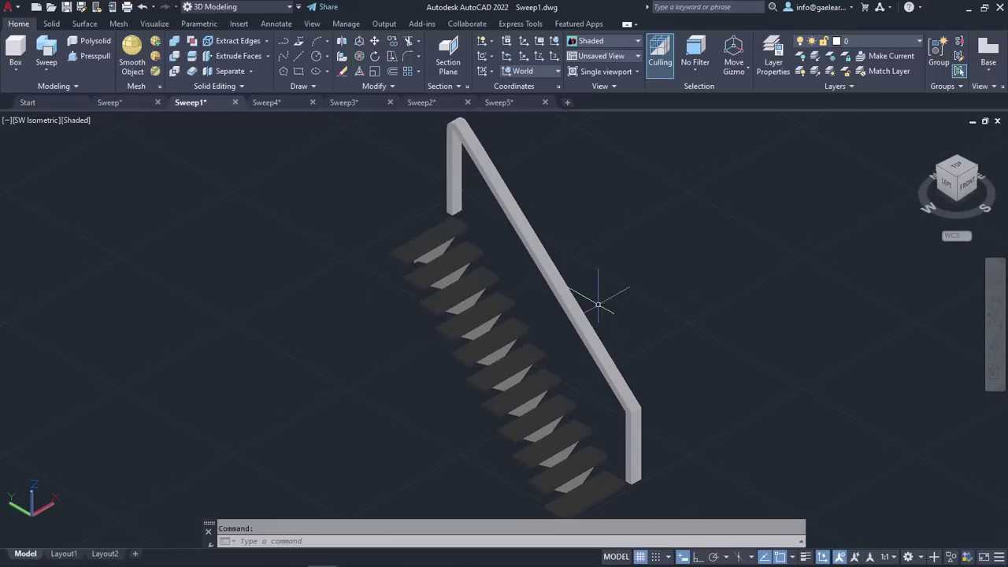
{"action": "left_click", "coordinate": [274, 105]}
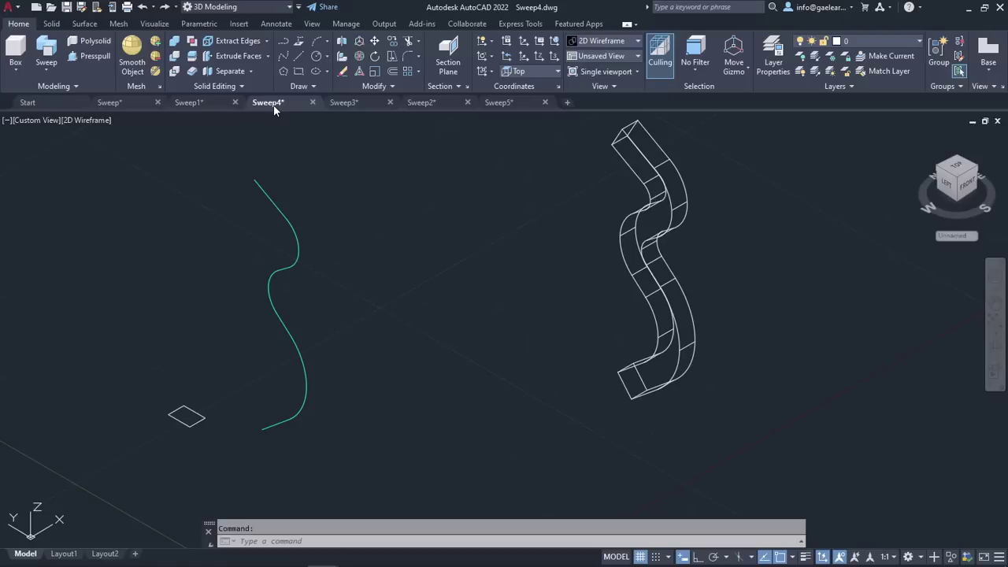
Sweep the small rectangle along the green S-curve with profile alignment set to No
{"action": "left_click", "coordinate": [48, 55]}
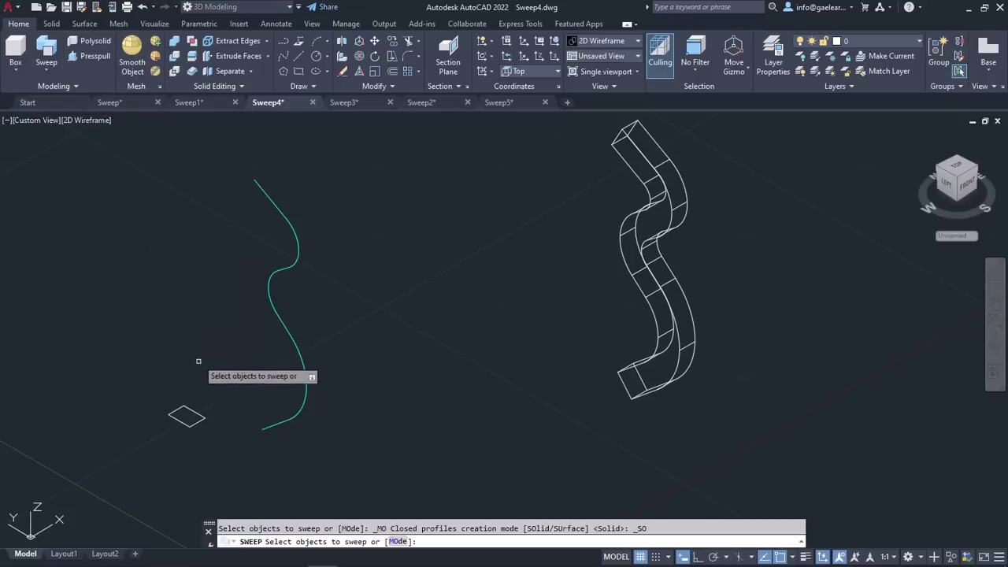
{"action": "left_click", "coordinate": [198, 414]}
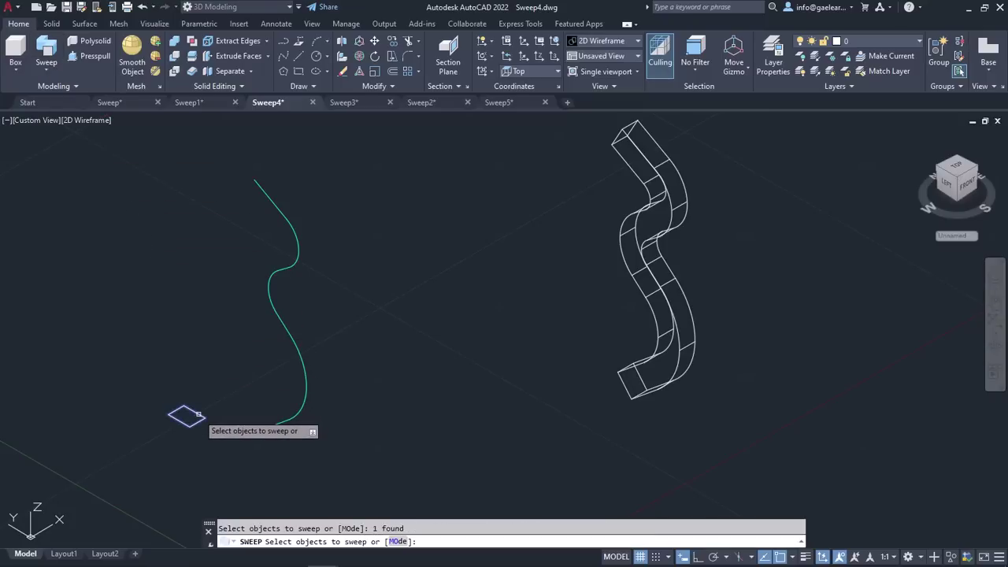
{"action": "key", "text": "Return"}
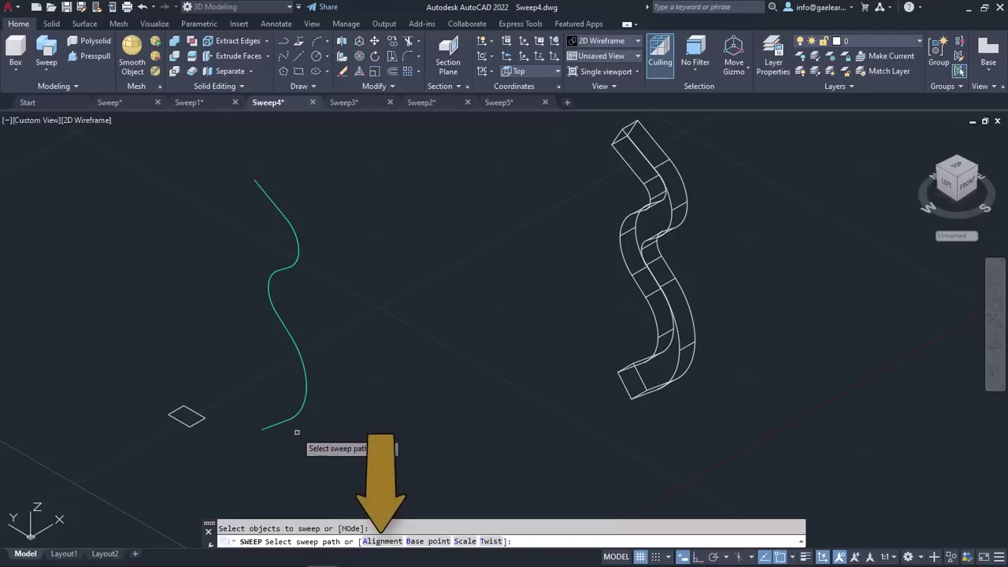
{"action": "left_click", "coordinate": [381, 541]}
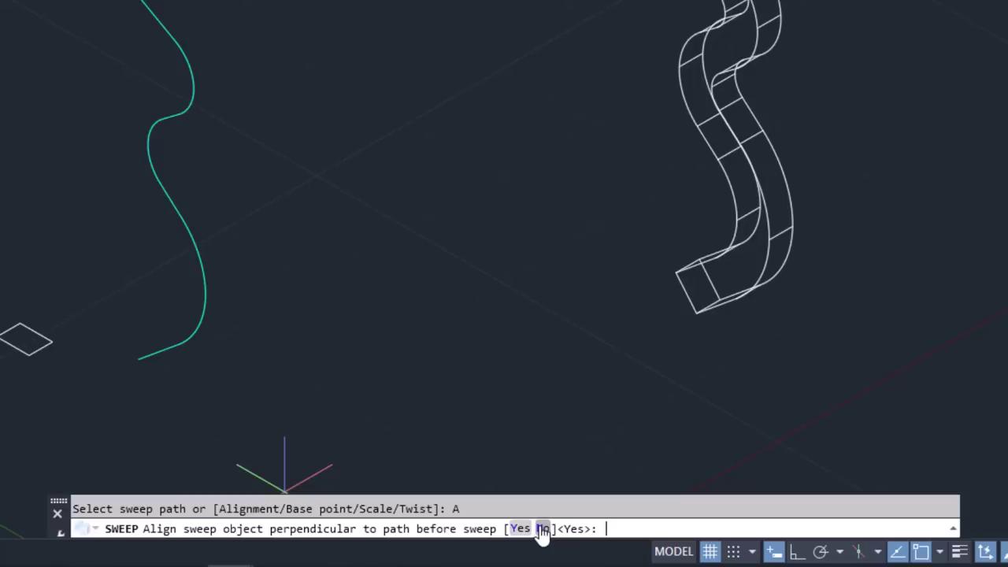
{"action": "left_click", "coordinate": [542, 529]}
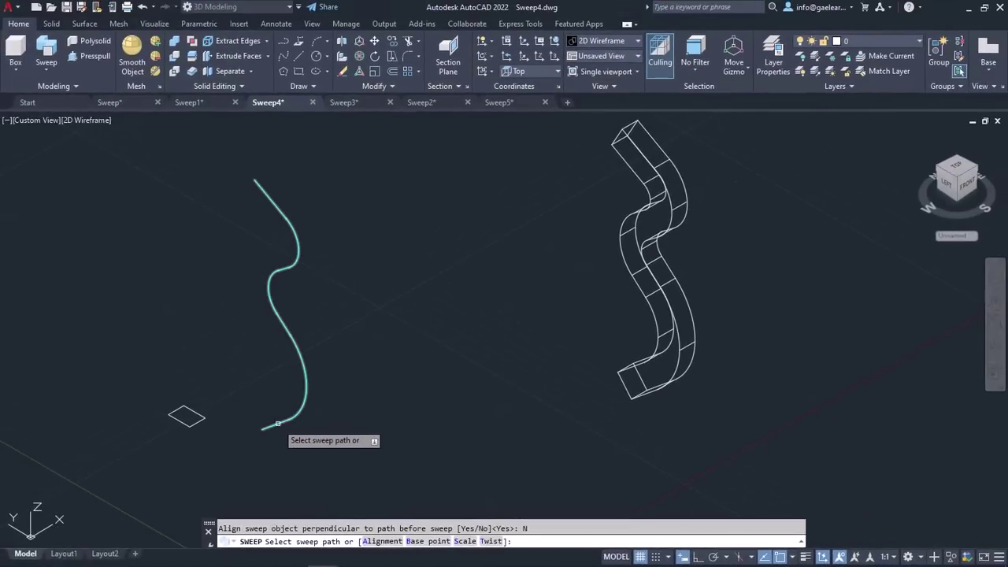
{"action": "left_click", "coordinate": [278, 424]}
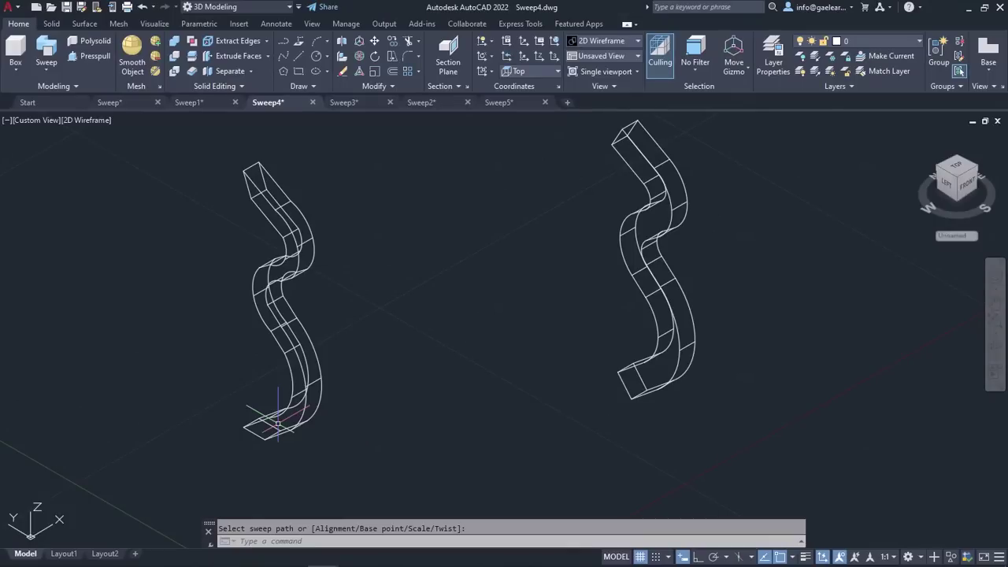
Compare both bars from the Left view, return to Home view, and switch to Sweep3
{"action": "left_click", "coordinate": [950, 188]}
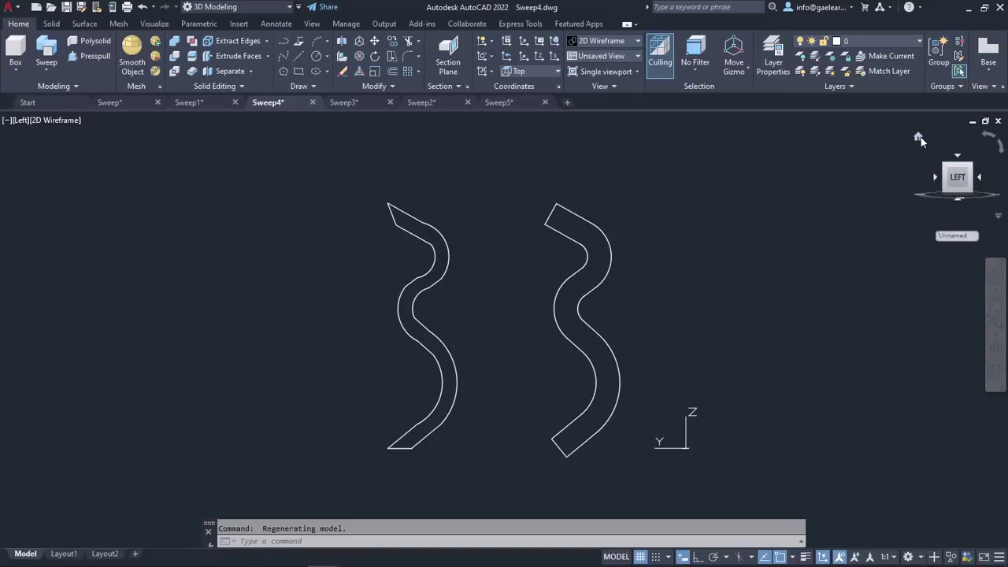
{"action": "left_click", "coordinate": [919, 138]}
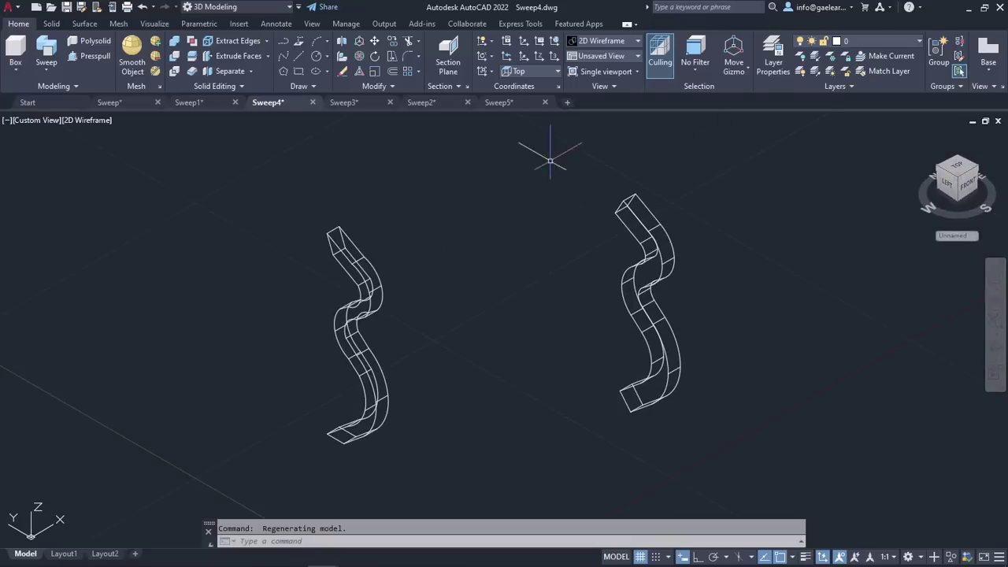
{"action": "left_click", "coordinate": [359, 104]}
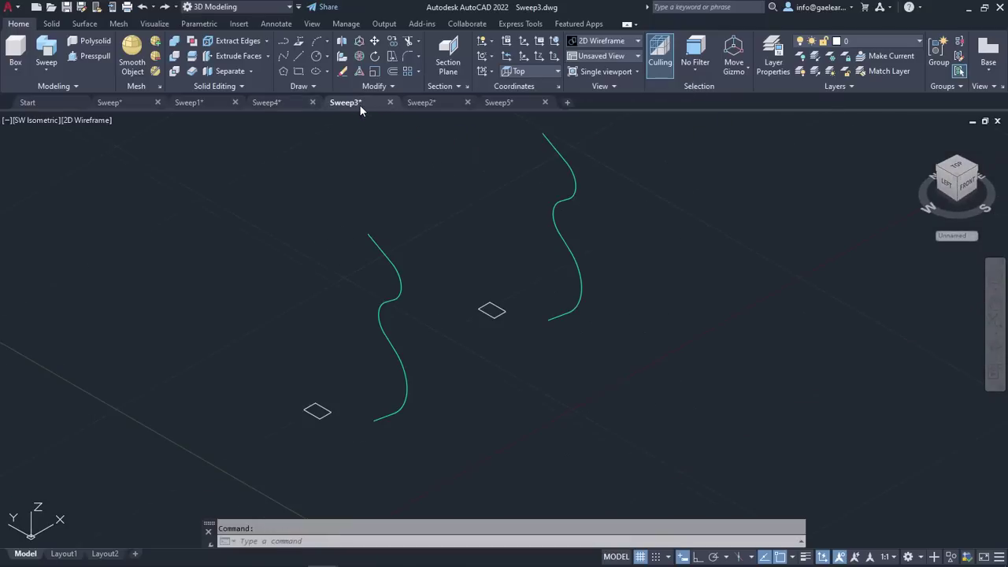
Sweep the lower square along the left S-curve, using the square's corner as base point
{"action": "left_click", "coordinate": [45, 57]}
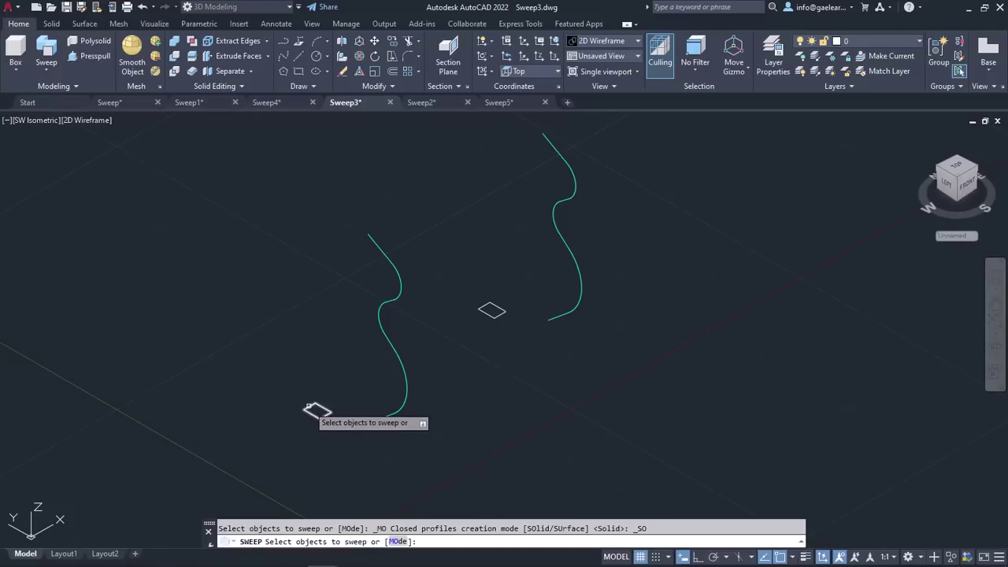
{"action": "left_click", "coordinate": [311, 408]}
{"action": "key", "text": "Return"}
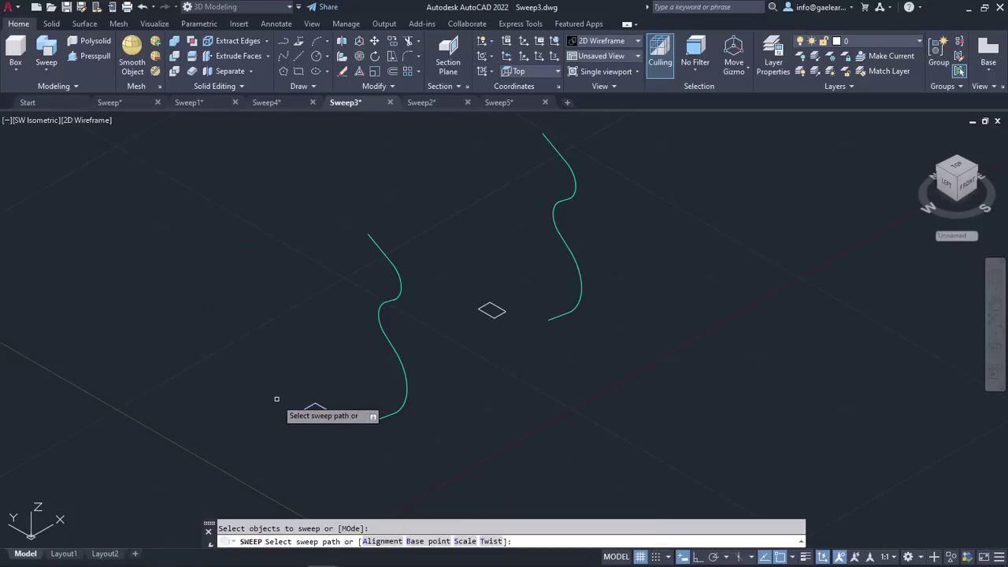
{"action": "left_click", "coordinate": [424, 541]}
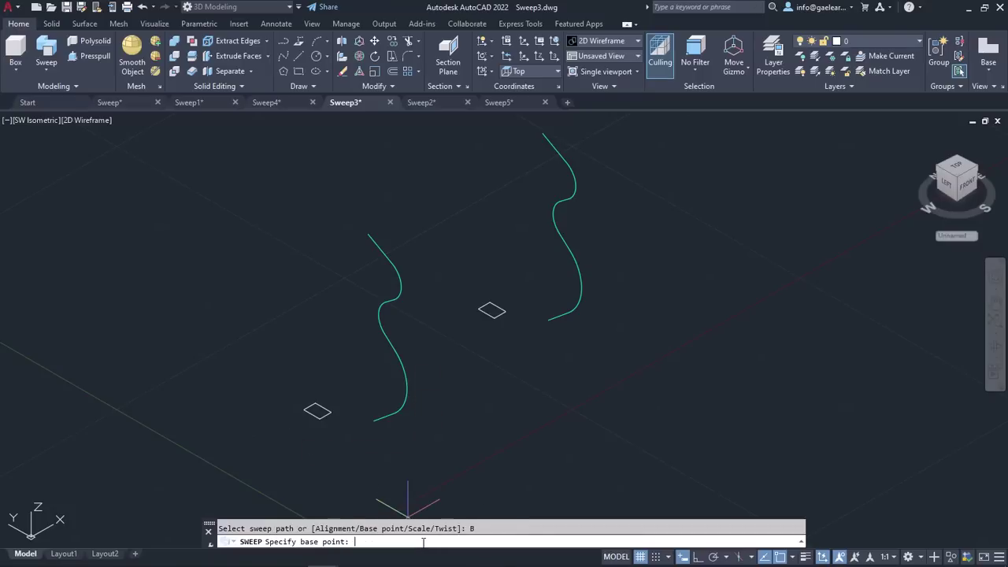
{"action": "left_click", "coordinate": [304, 409]}
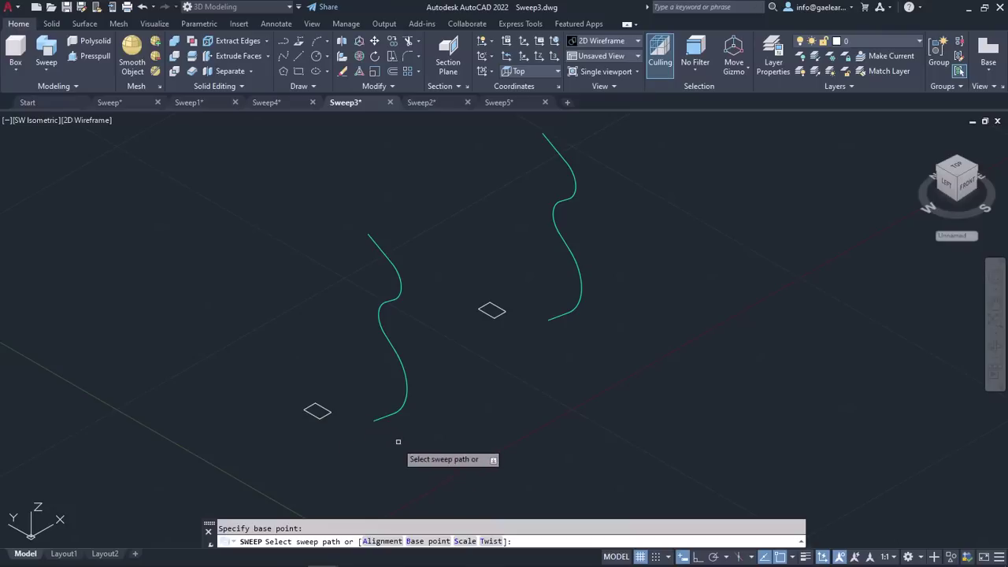
{"action": "left_click", "coordinate": [388, 415]}
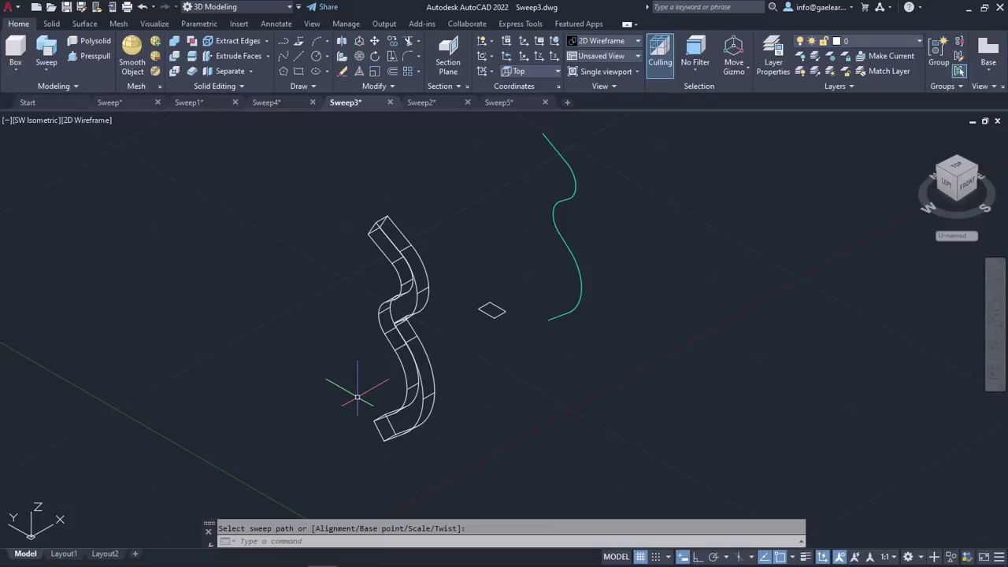
Sweep the right square along the right S-curve with a base point on the square
{"action": "left_click", "coordinate": [48, 53]}
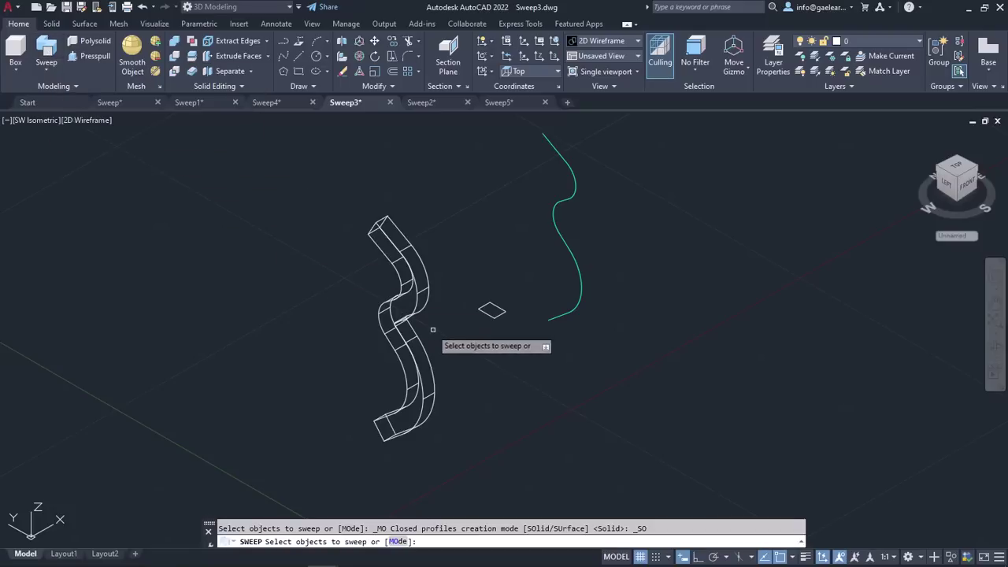
{"action": "left_click", "coordinate": [489, 313]}
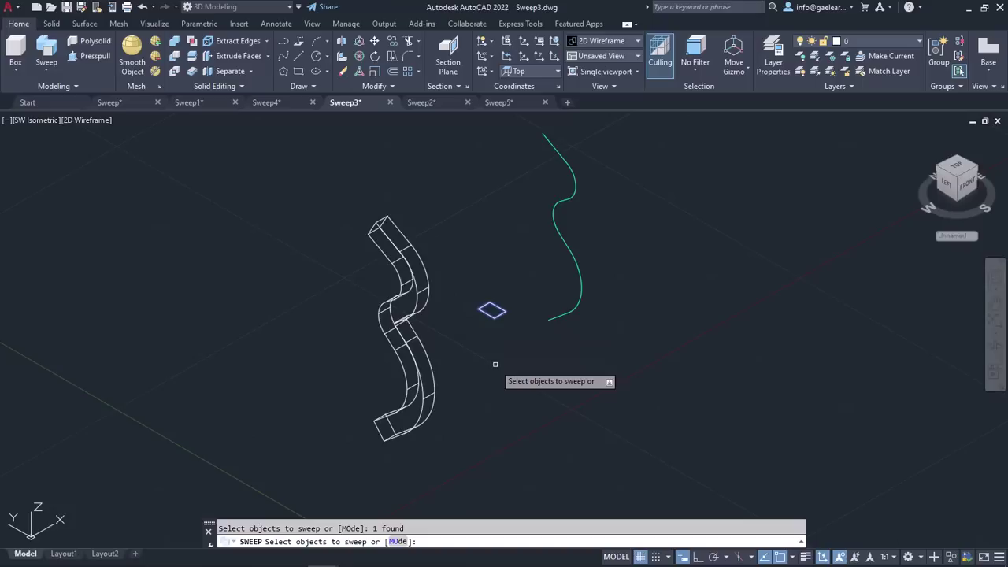
{"action": "key", "text": "Return"}
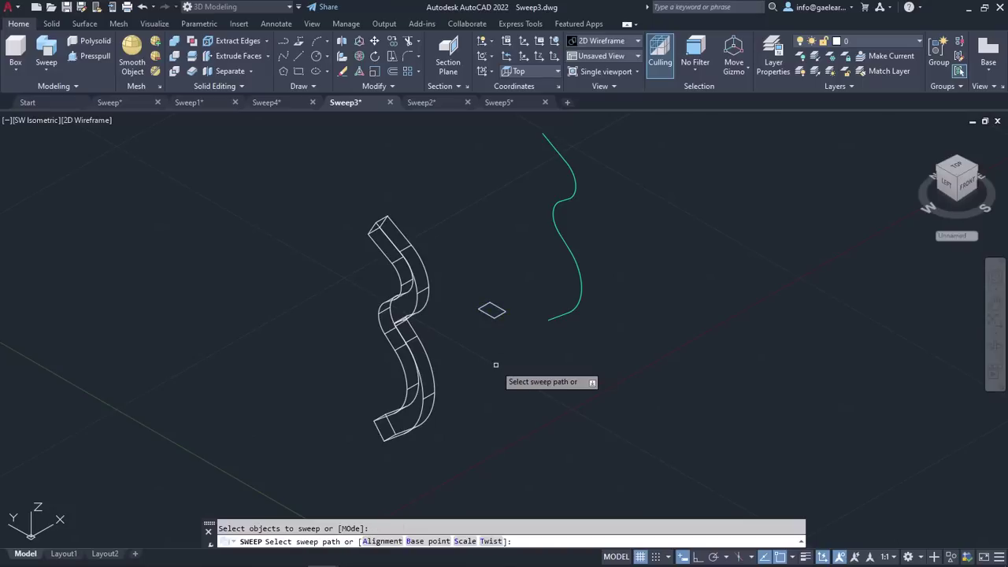
{"action": "left_click", "coordinate": [428, 540]}
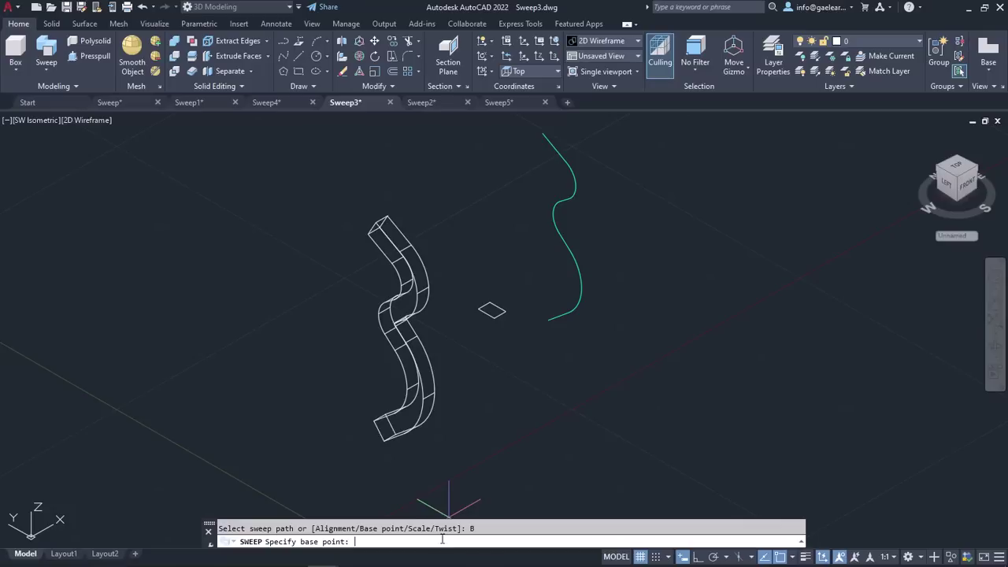
{"action": "left_click", "coordinate": [494, 317]}
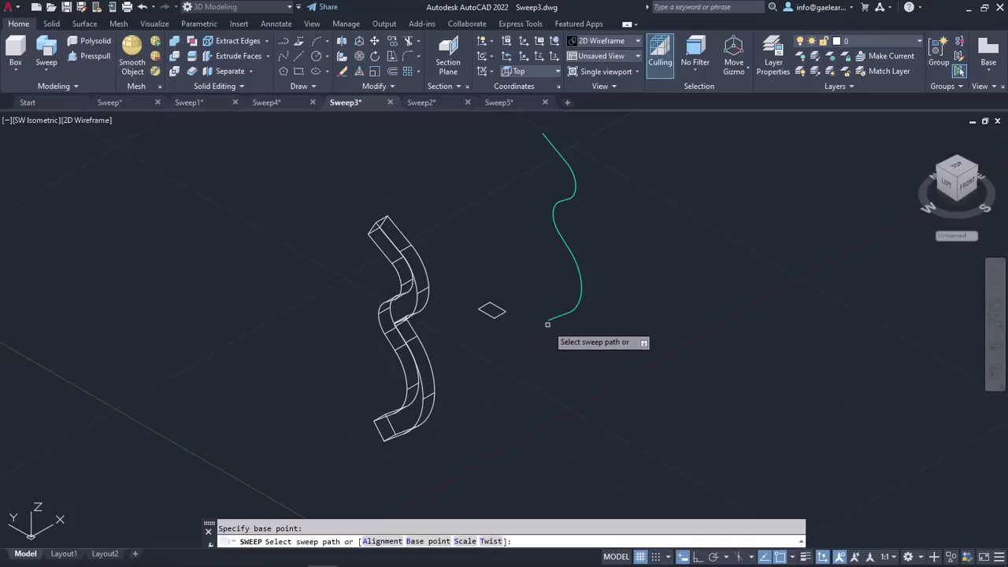
{"action": "left_click", "coordinate": [558, 316]}
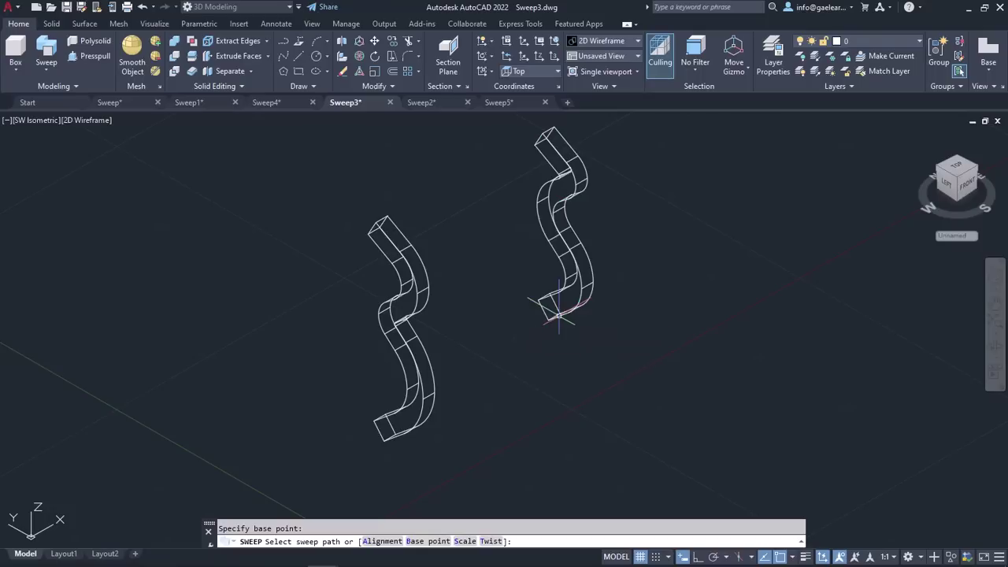
{"action": "middle_click_drag", "start_coordinate": [532, 376], "coordinate": [543, 341], "text": "shift"}
In Sweep2, sweep the circle along the S-curve with scale factor 2, then switch to Sweep5
{"action": "left_click", "coordinate": [432, 103]}
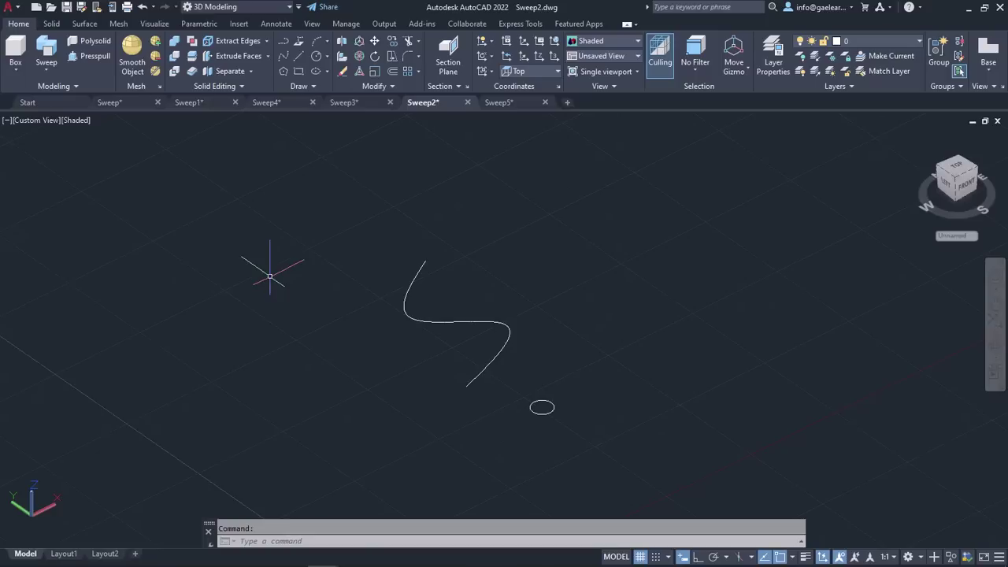
{"action": "left_click", "coordinate": [46, 48]}
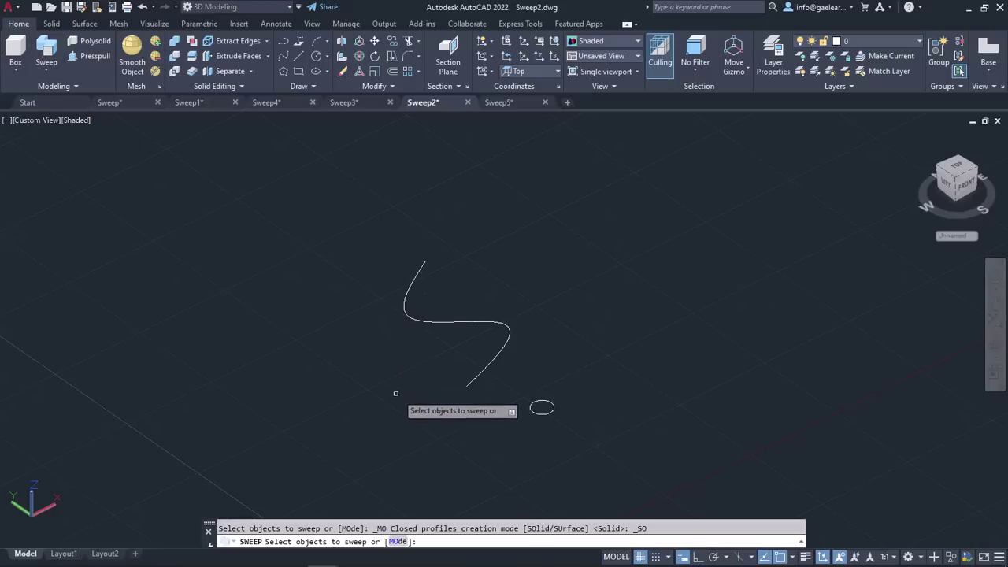
{"action": "left_click", "coordinate": [533, 409]}
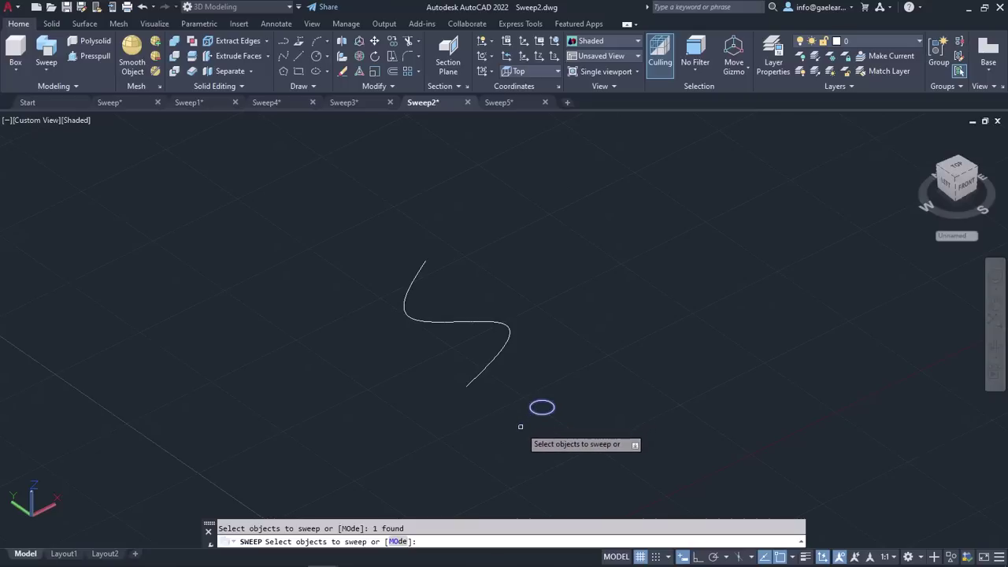
{"action": "key", "text": "Return"}
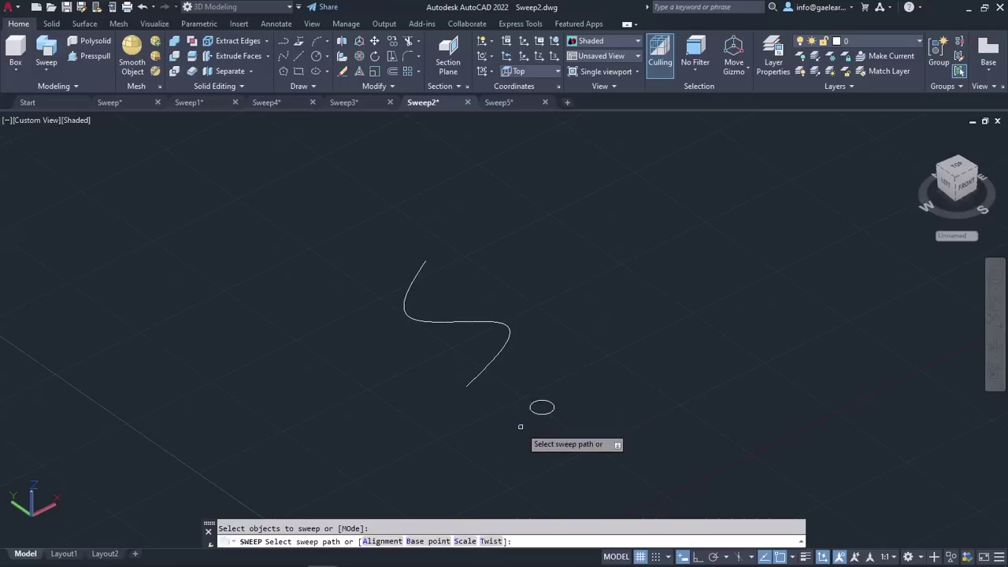
{"action": "left_click", "coordinate": [465, 540]}
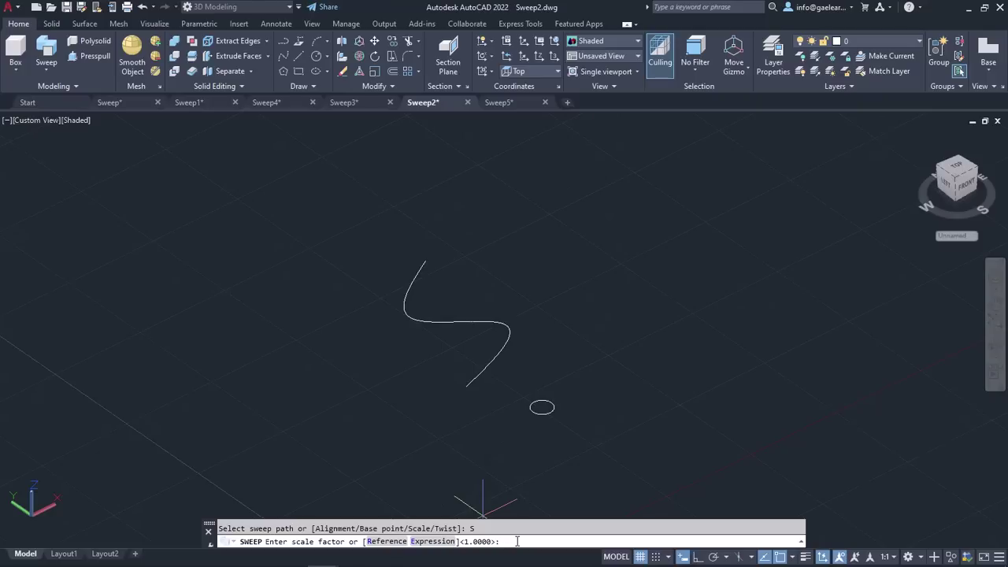
{"action": "type", "text": "2"}
{"action": "key", "text": "Return"}
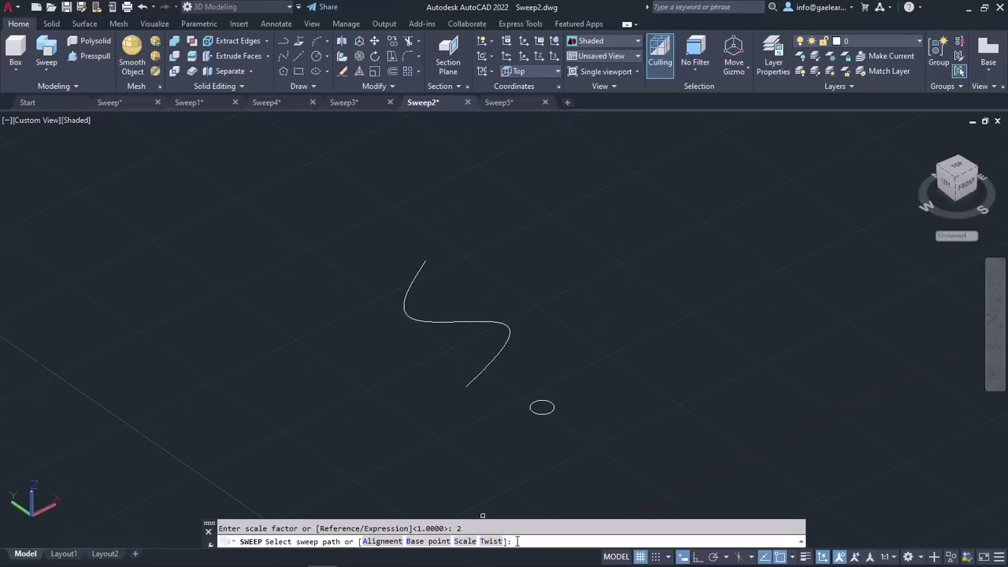
{"action": "left_click", "coordinate": [477, 377]}
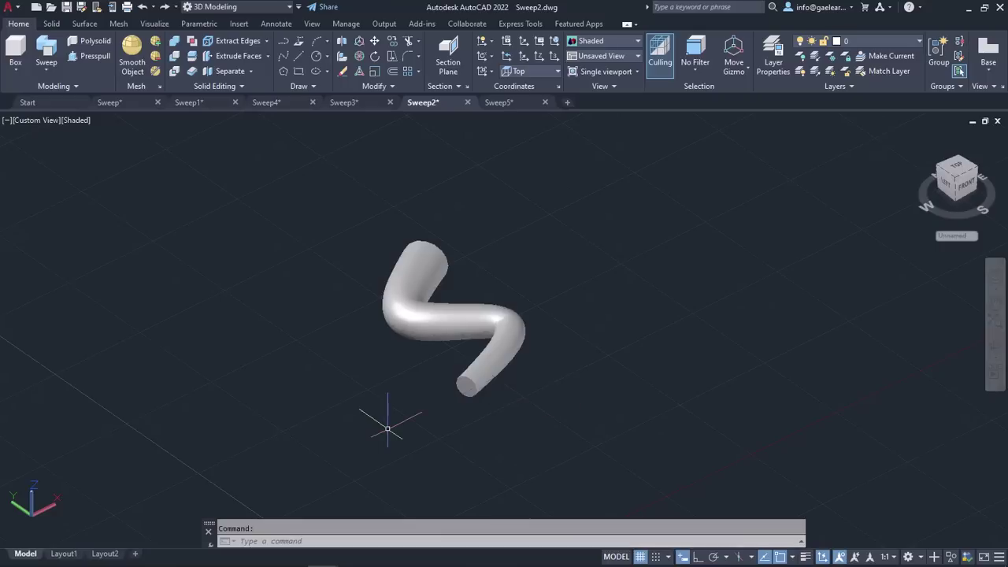
{"action": "left_click", "coordinate": [521, 101]}
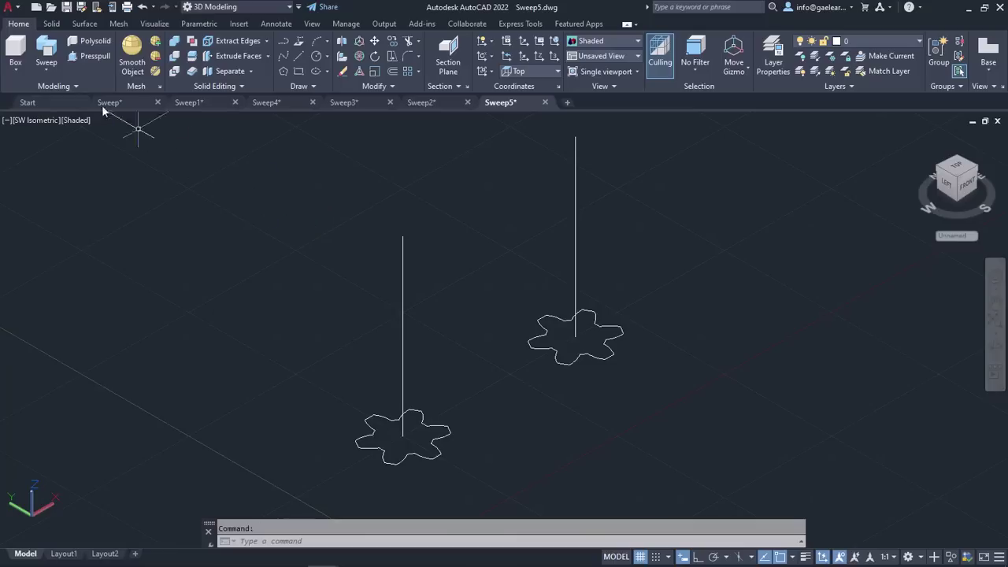
Sweep the lower star profile up the left vertical line with a 180° twist
{"action": "left_click", "coordinate": [40, 58]}
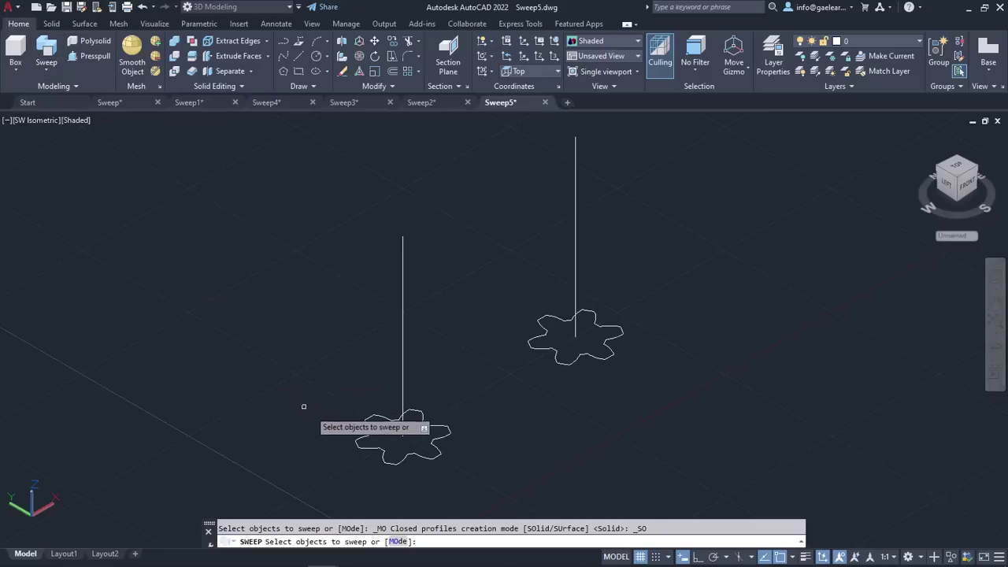
{"action": "left_click", "coordinate": [367, 435]}
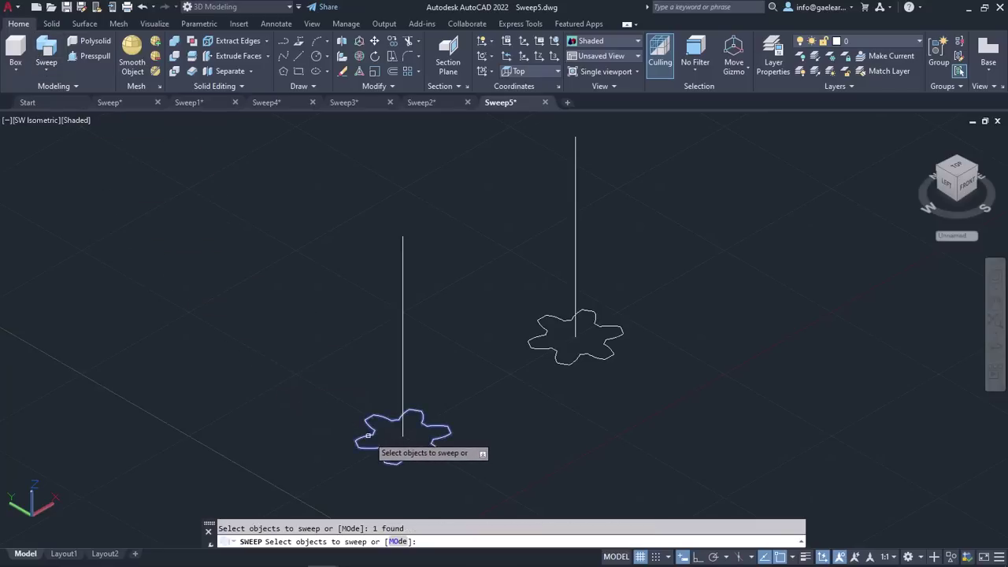
{"action": "key", "text": "Return"}
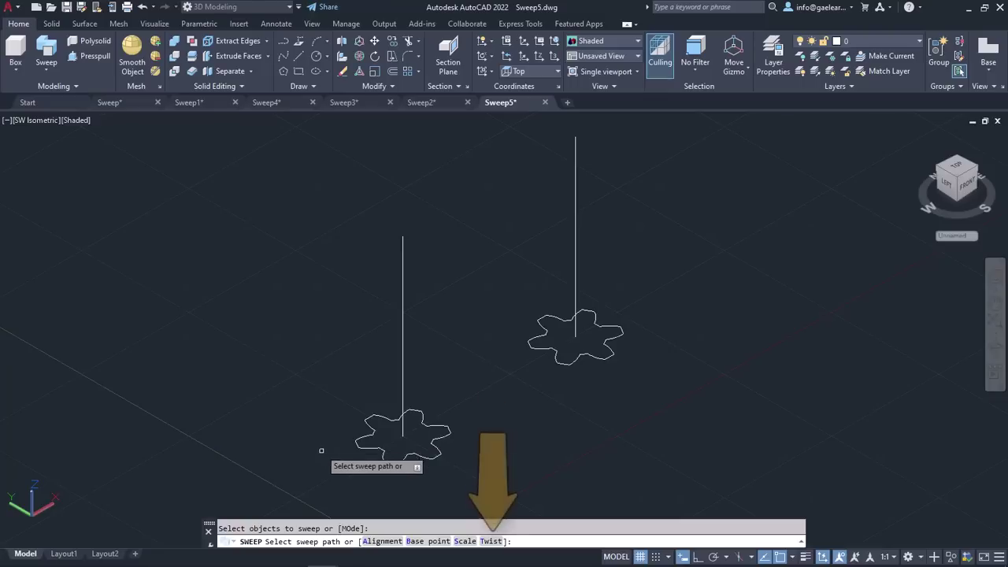
{"action": "left_click", "coordinate": [493, 541]}
{"action": "type", "text": "180"}
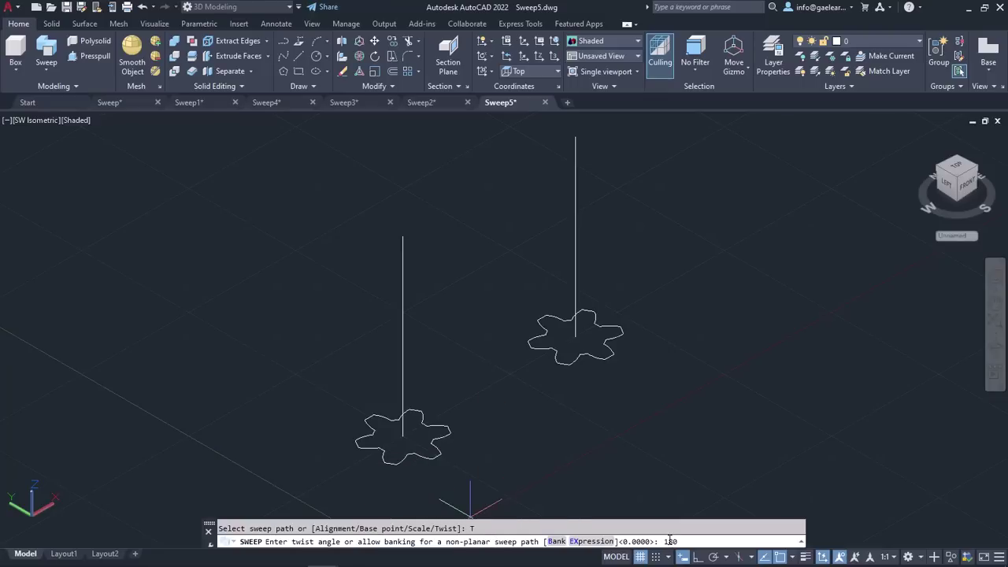
{"action": "key", "text": "Return"}
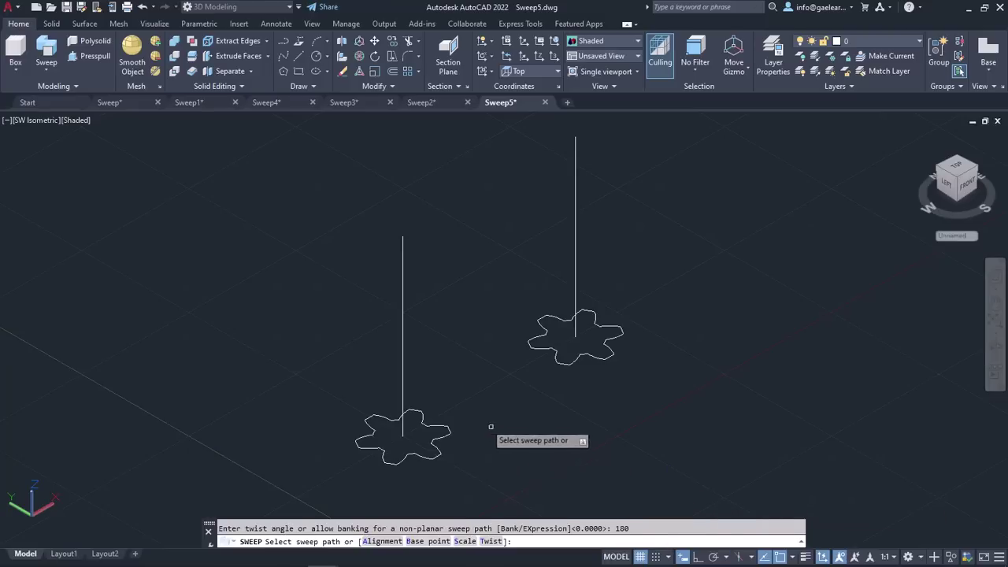
{"action": "left_click", "coordinate": [403, 370]}
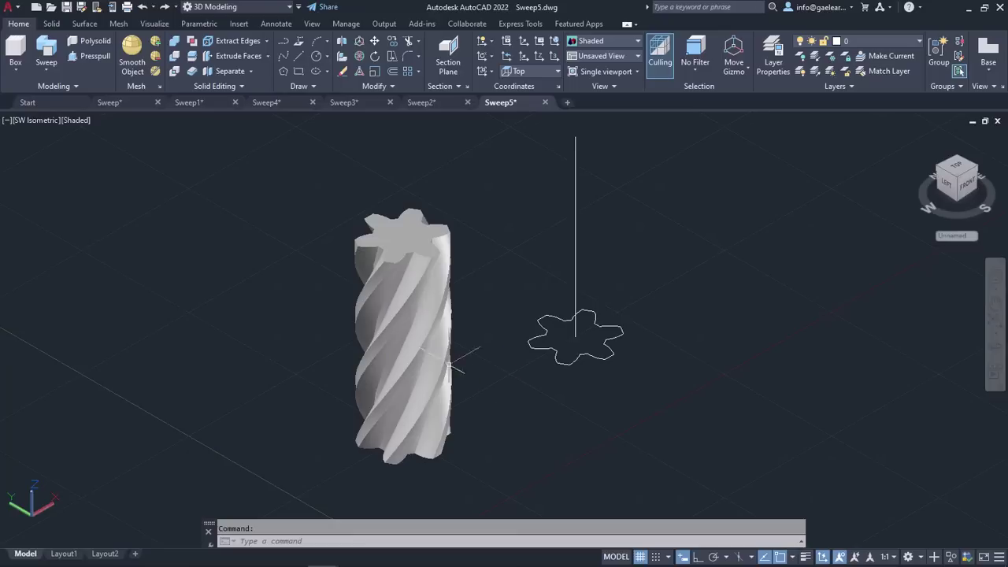
Sweep the right star profile up the right vertical line with scale 0.3 and 360° twist
{"action": "left_click", "coordinate": [47, 56]}
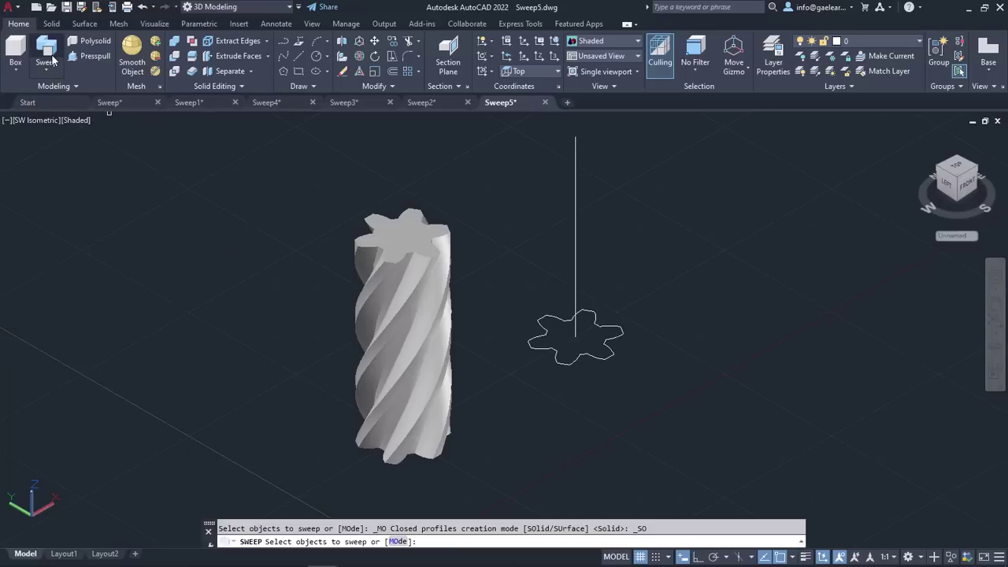
{"action": "left_click", "coordinate": [386, 267]}
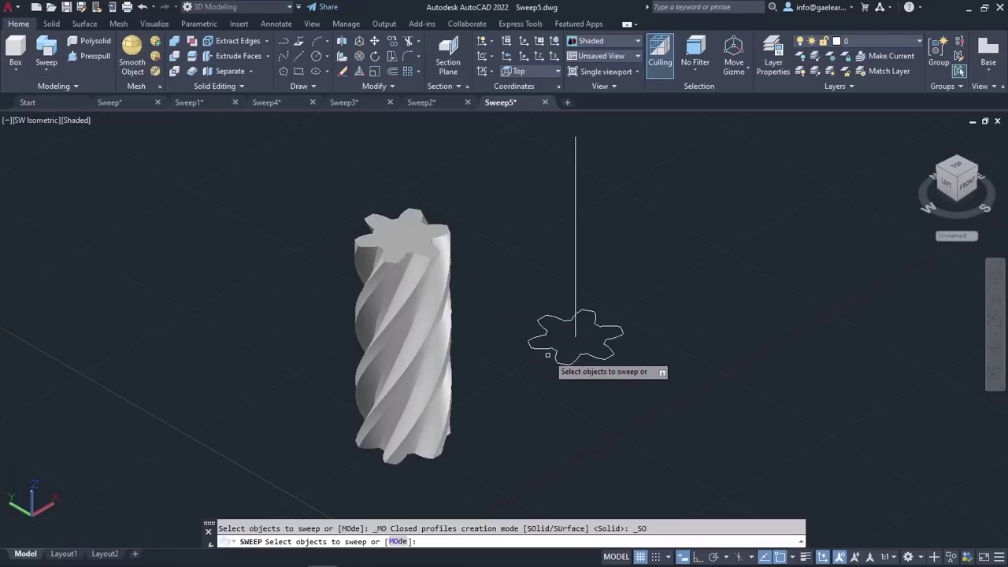
{"action": "left_click", "coordinate": [549, 349]}
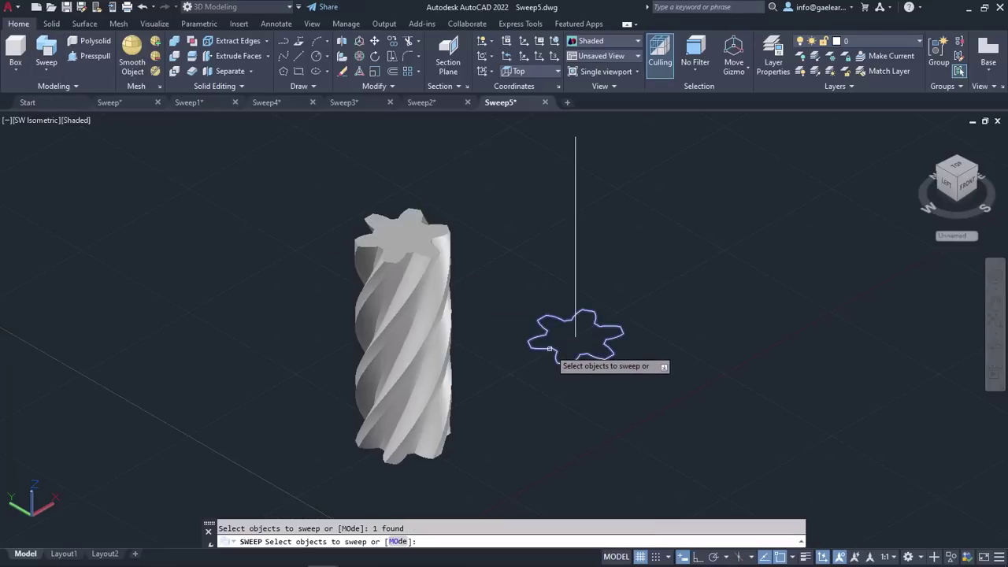
{"action": "key", "text": "Return"}
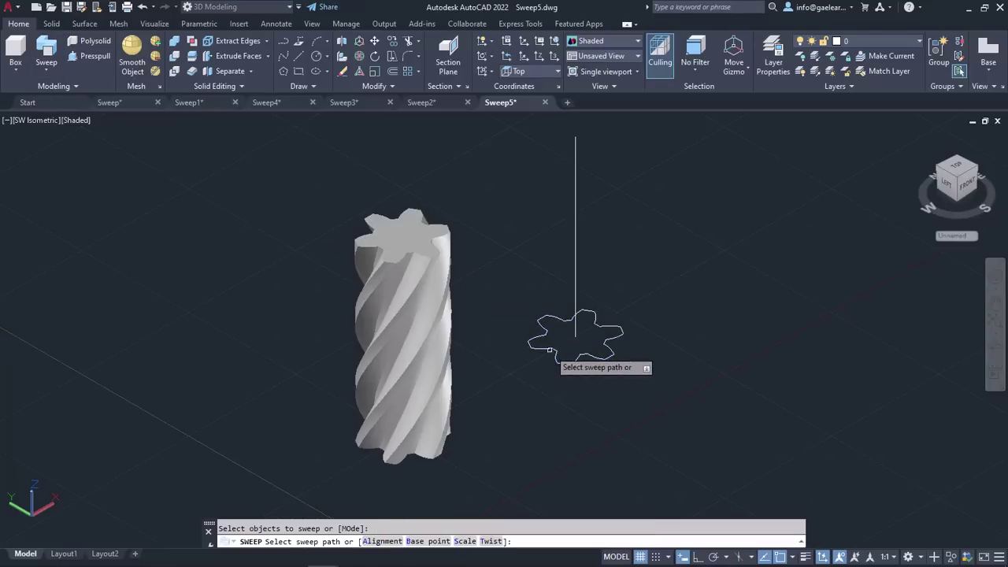
{"action": "left_click", "coordinate": [465, 541]}
{"action": "type", "text": "0.3"}
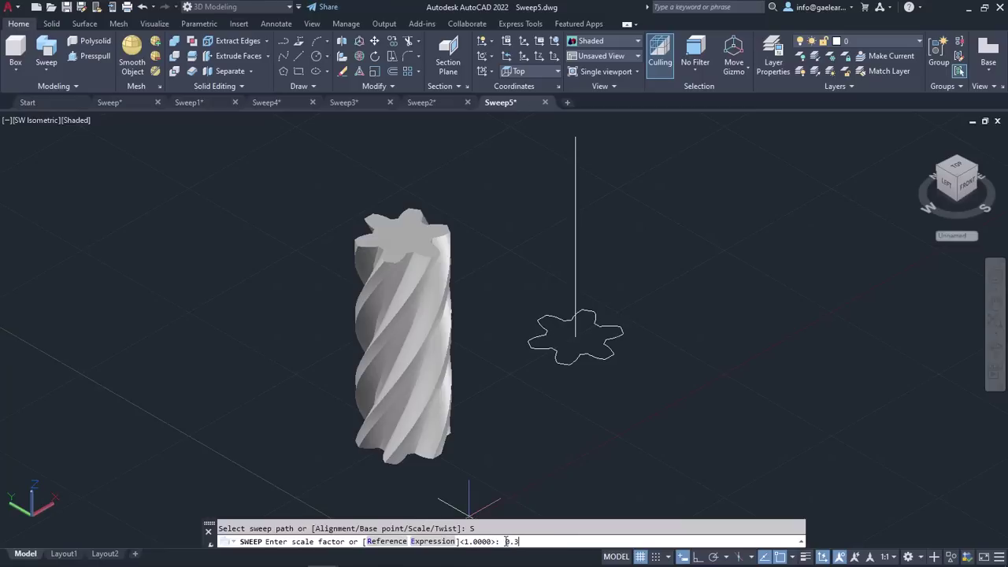
{"action": "key", "text": "Return"}
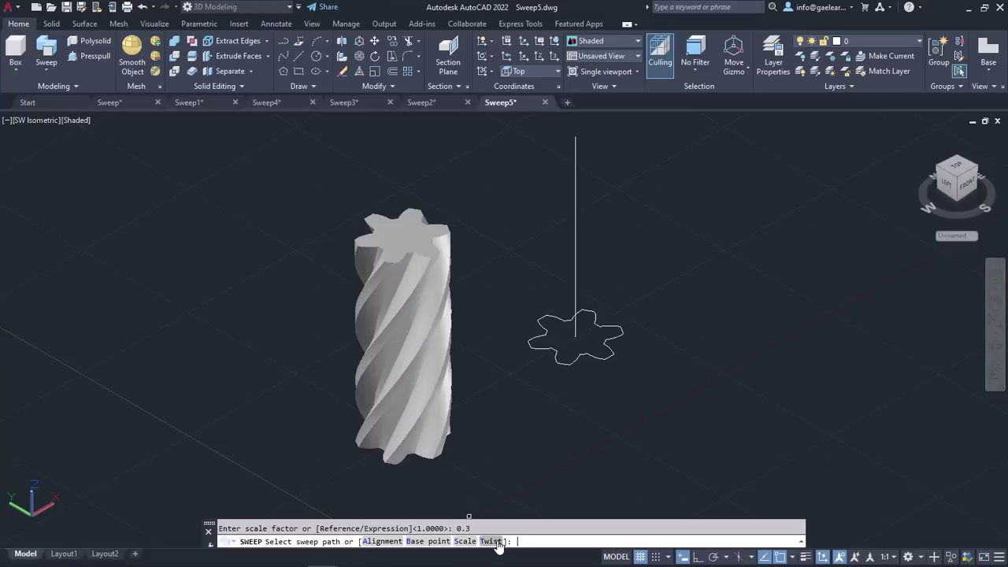
{"action": "left_click", "coordinate": [490, 542]}
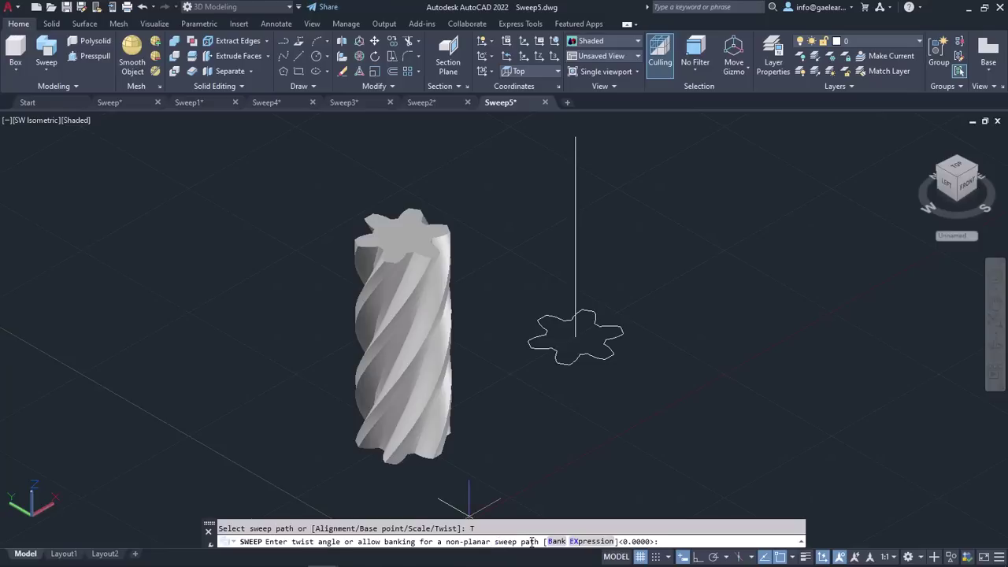
{"action": "type", "text": "60"}
{"action": "key", "text": "Return"}
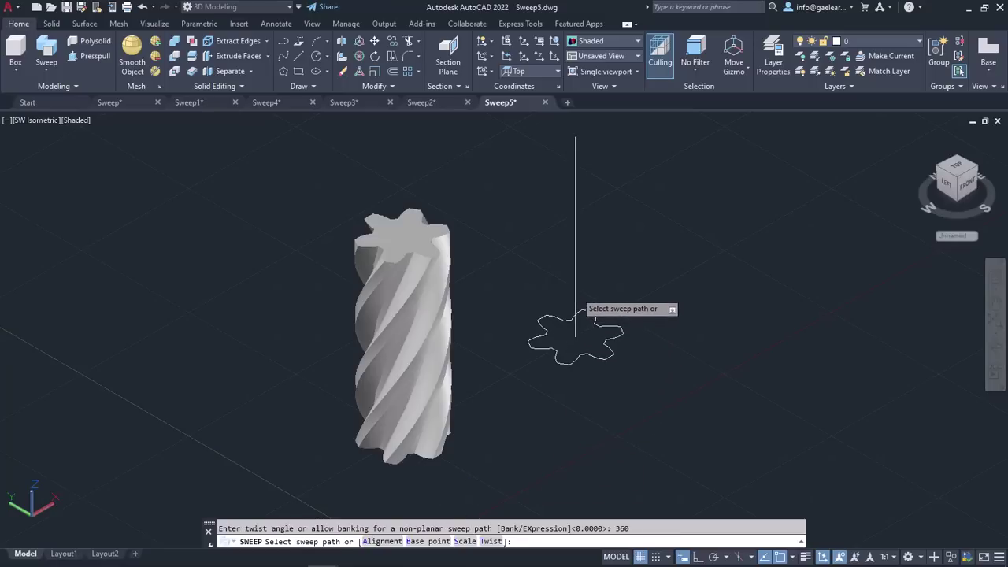
{"action": "left_click", "coordinate": [575, 303]}
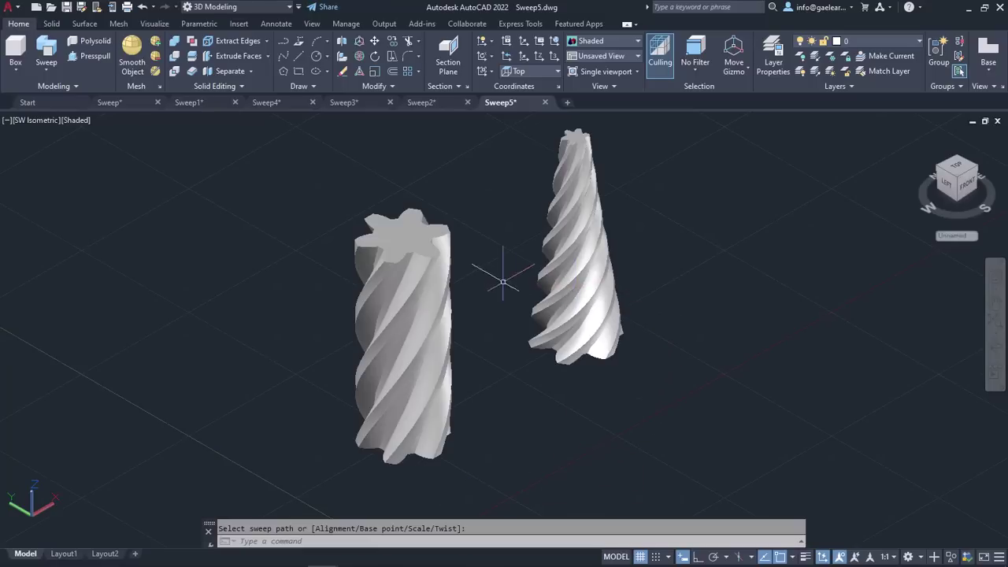